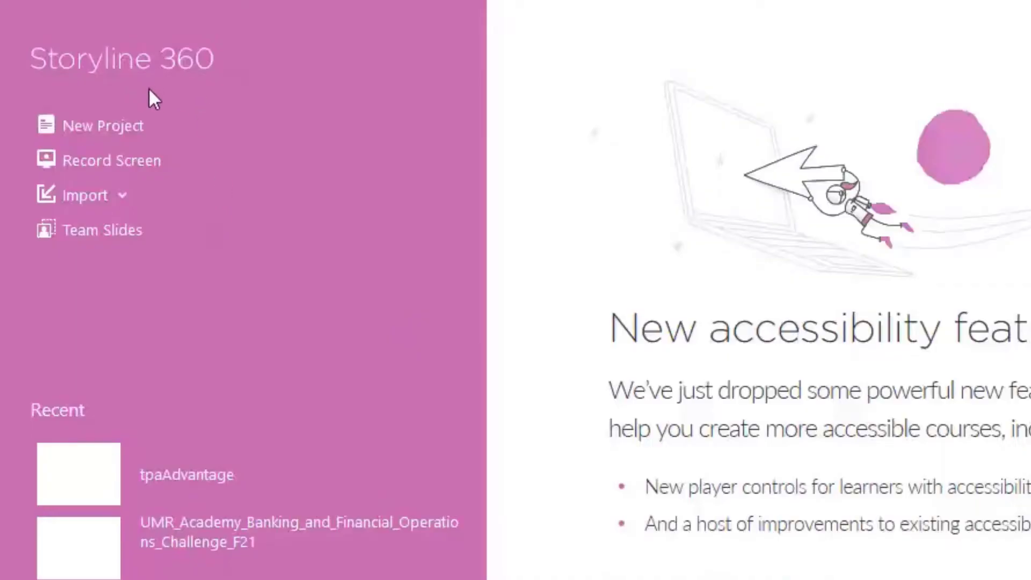
- Create a new blank project, then tour the Insert, Design, Transitions, Animations and View tabs before returning to Home
click(121, 130)
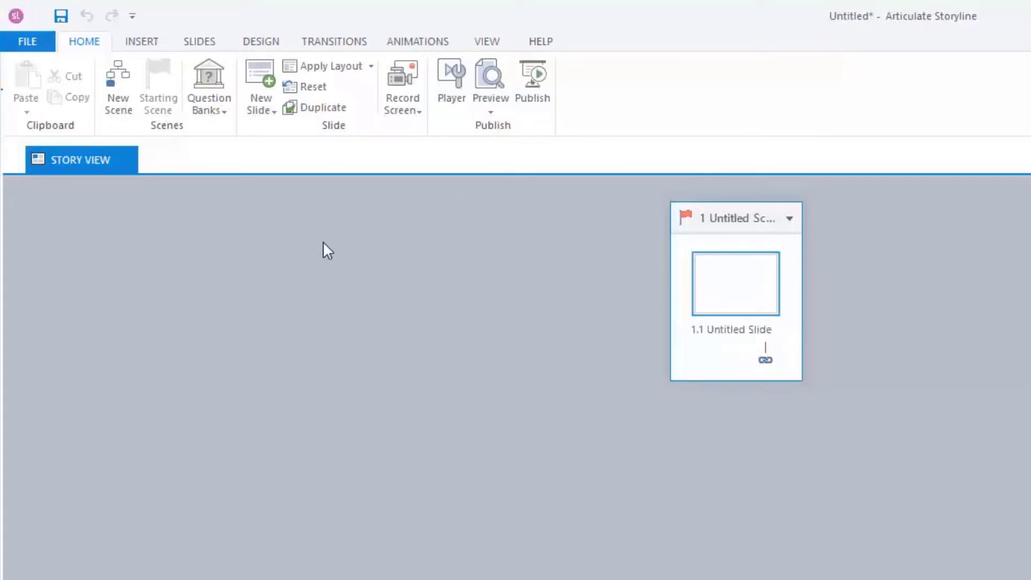
click(149, 44)
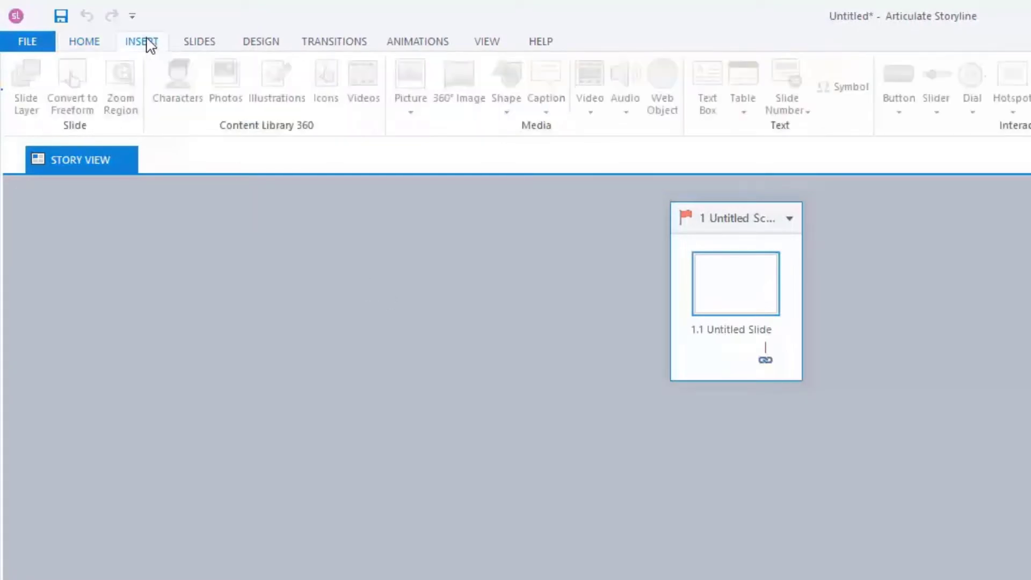
click(255, 47)
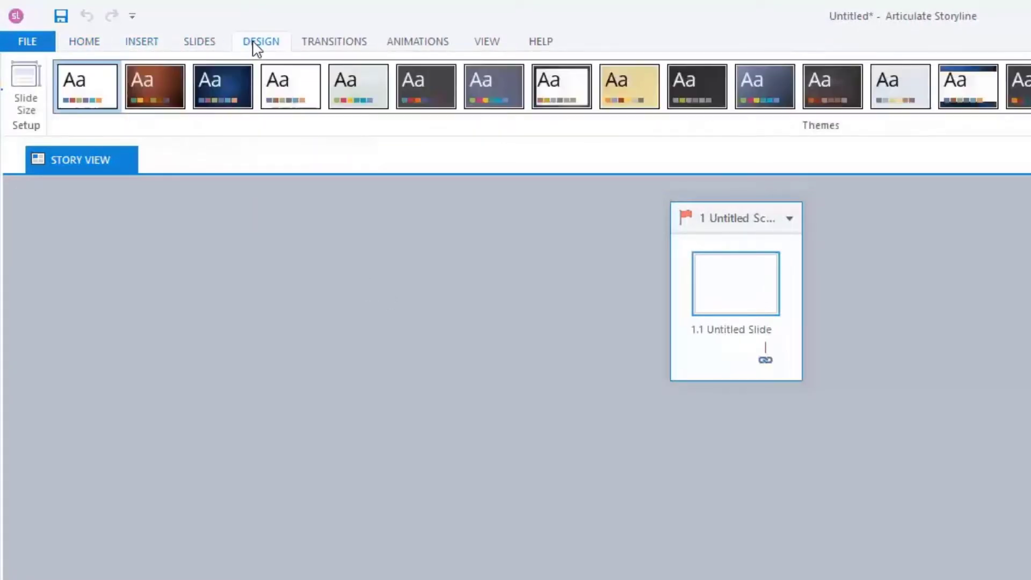
click(325, 47)
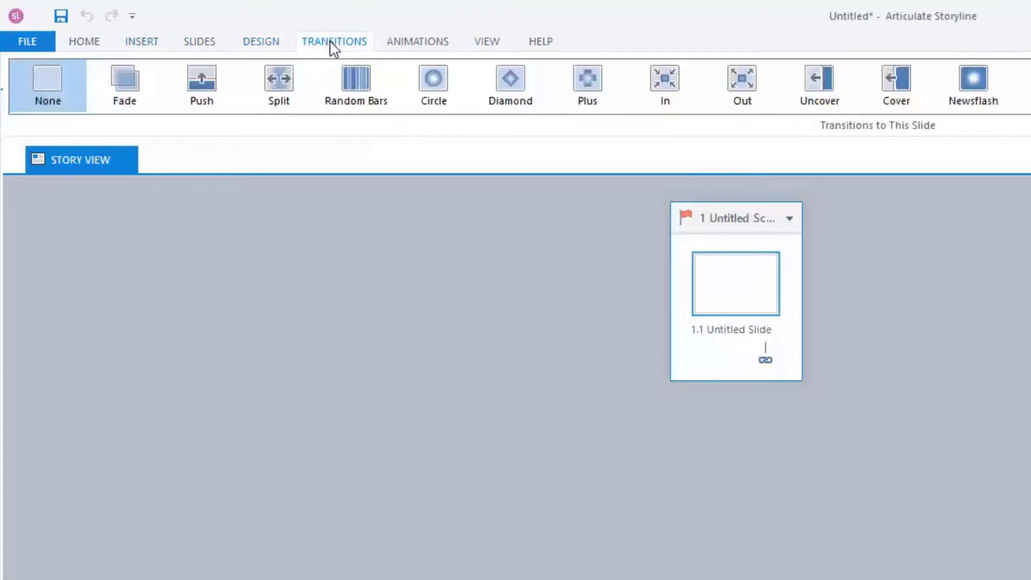
click(430, 50)
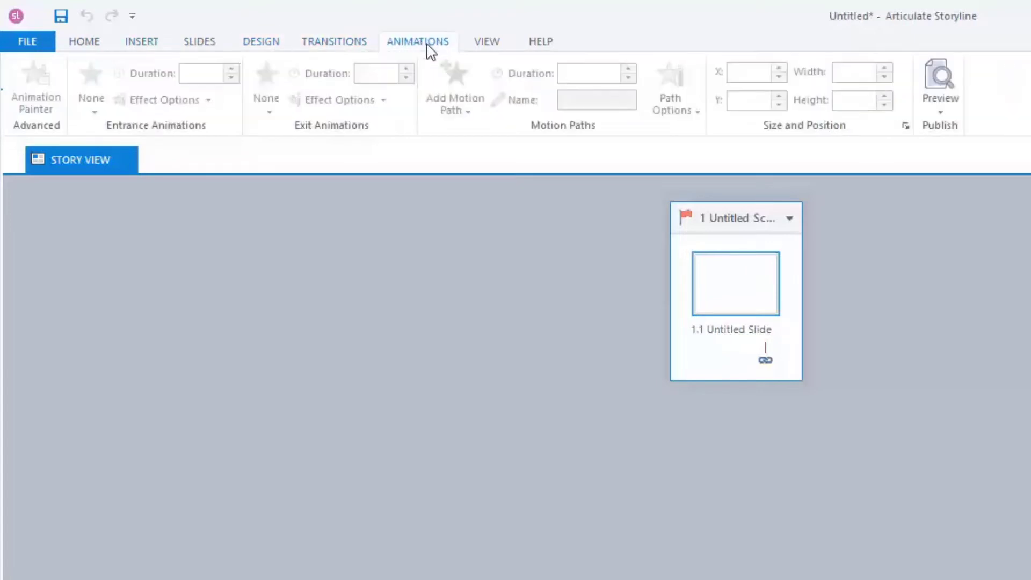
click(497, 43)
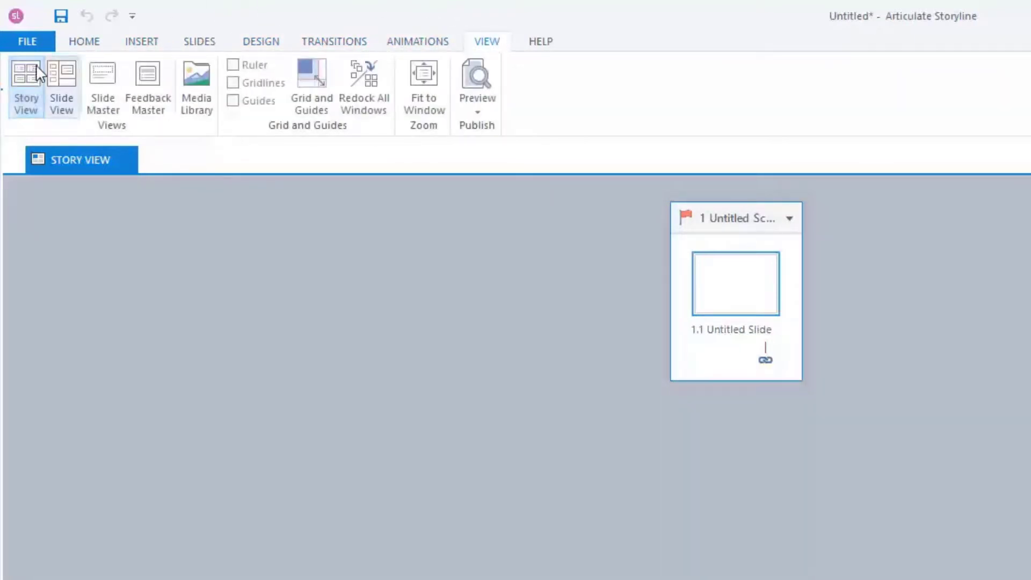
click(90, 43)
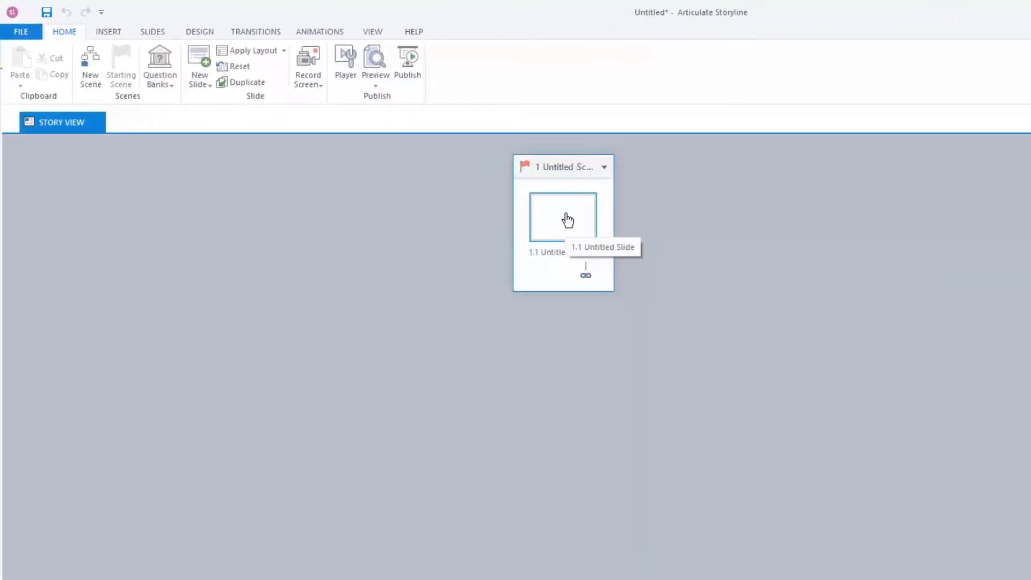
- Open slide 1.1 Untitled Slide for editing and show its States panel instead of the timeline
double_click(567, 218)
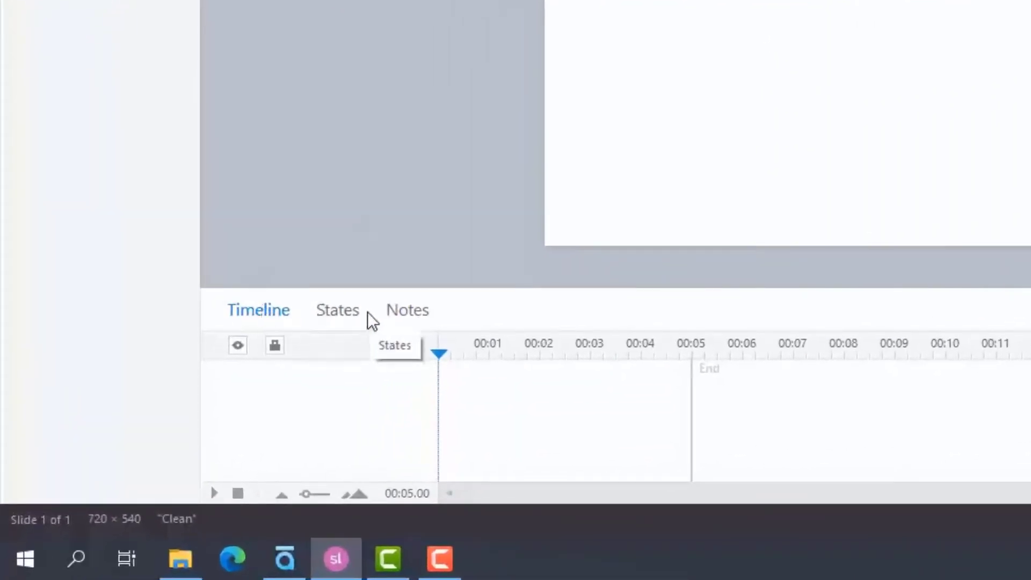
click(337, 312)
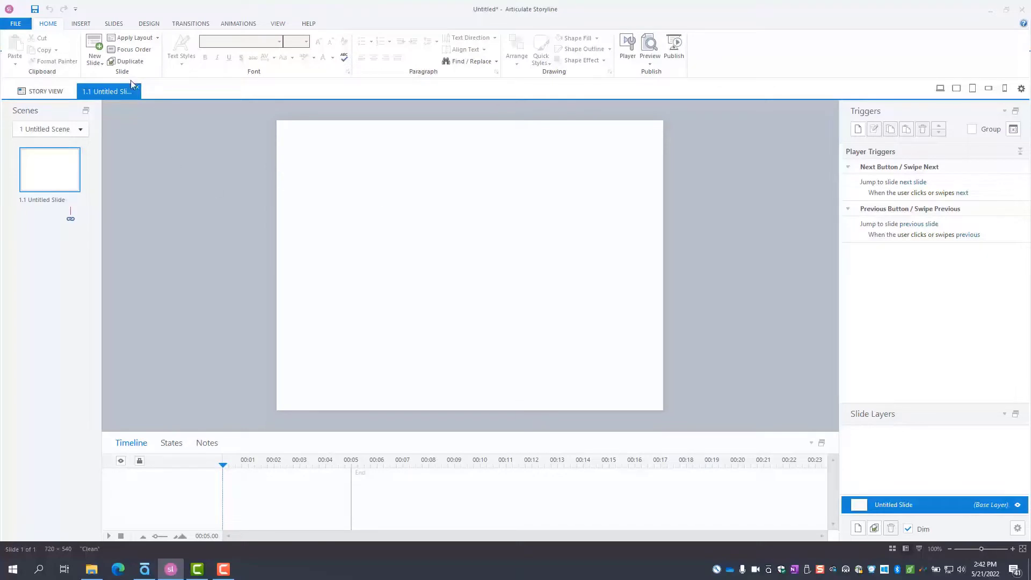
- Open the Content Library from the Slides tab and filter it to Light-theme template slides
click(113, 25)
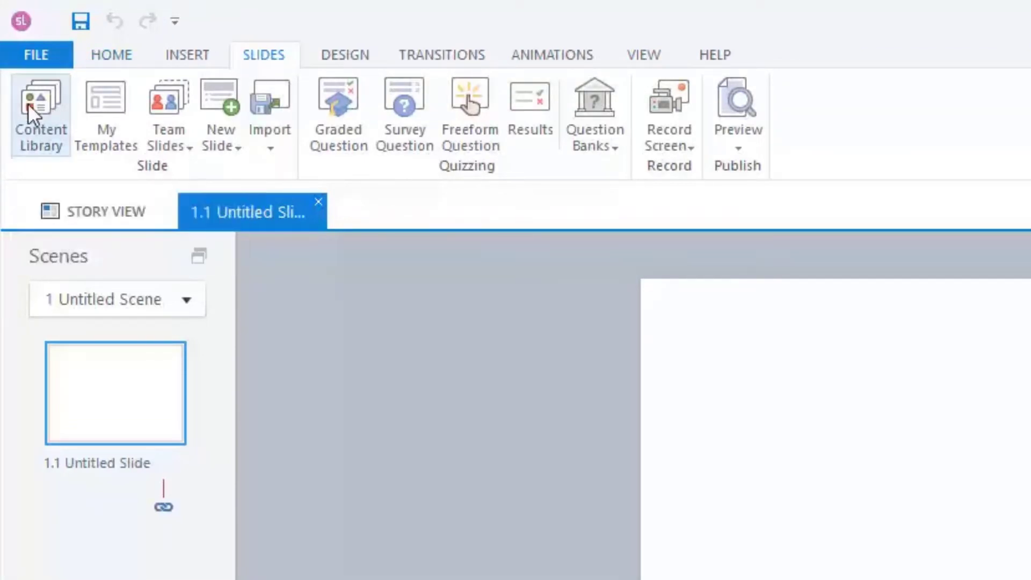
key(ctrl+m)
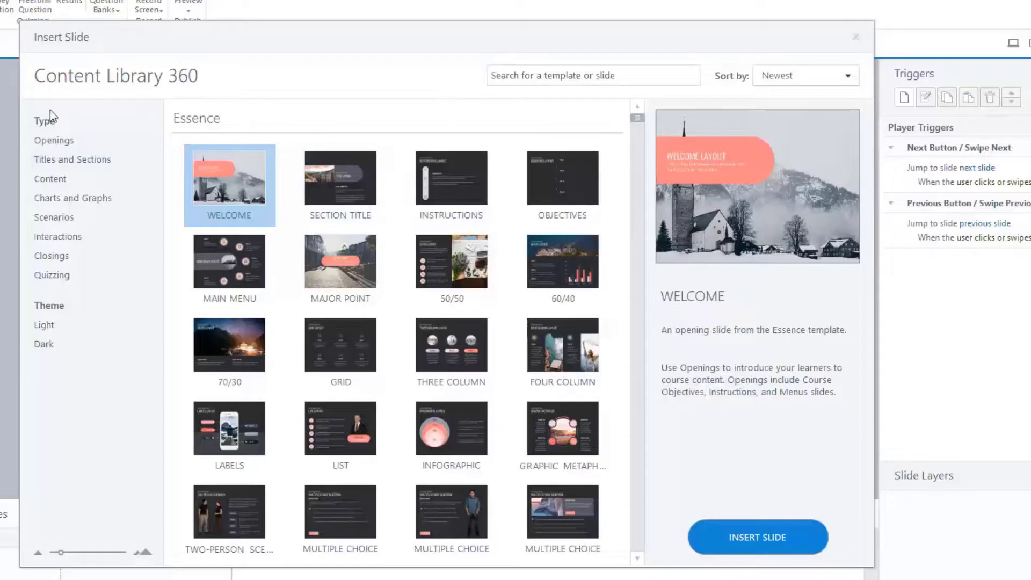
click(53, 141)
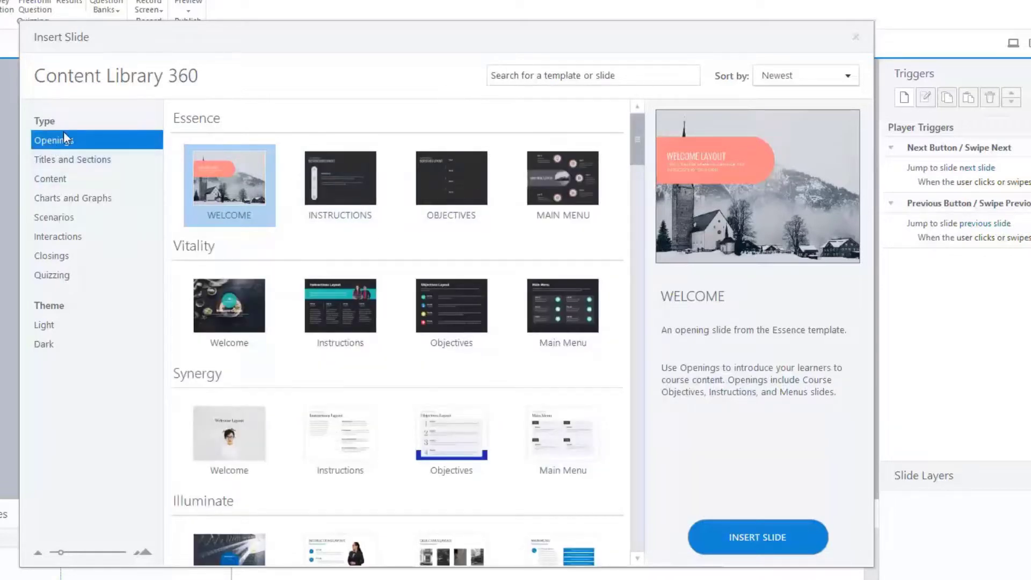
click(60, 178)
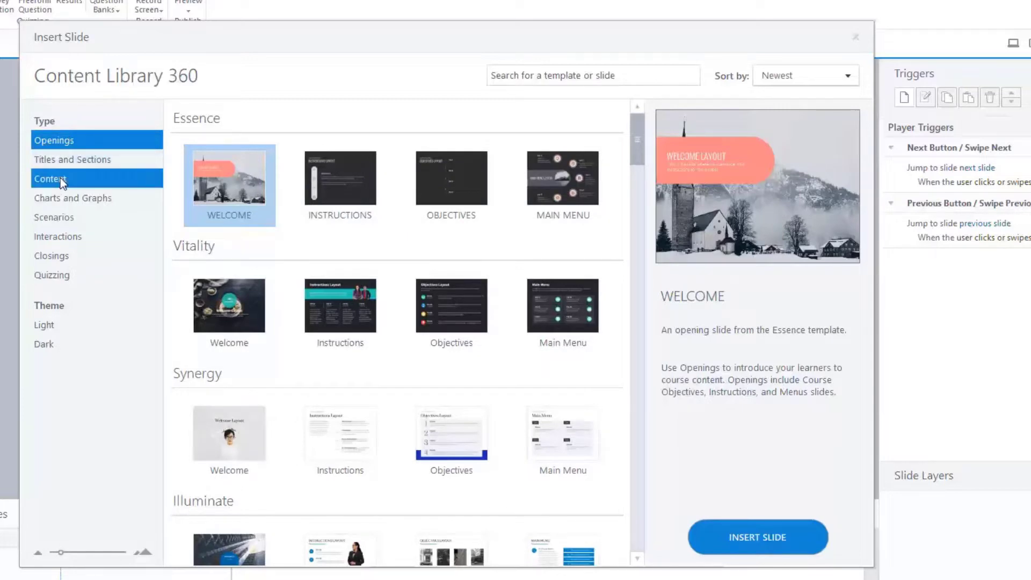
click(637, 108)
click(637, 108)
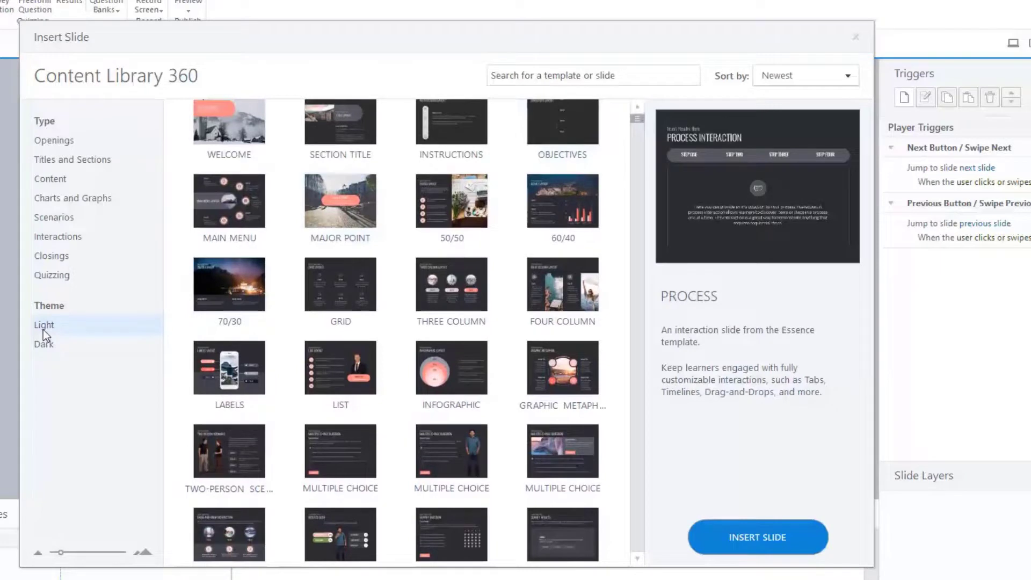
click(43, 330)
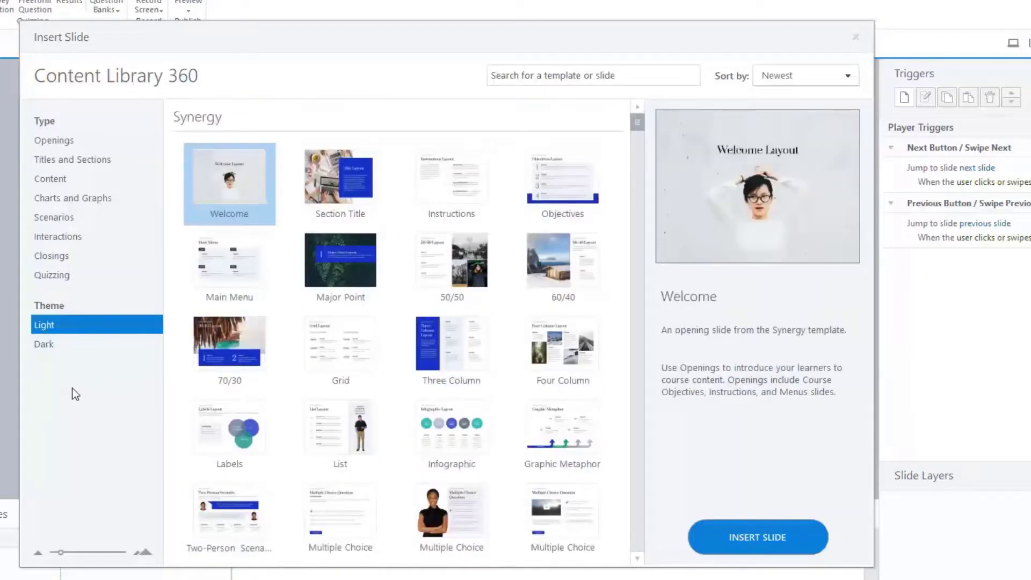
click(639, 558)
scroll(639, 537, down, 5)
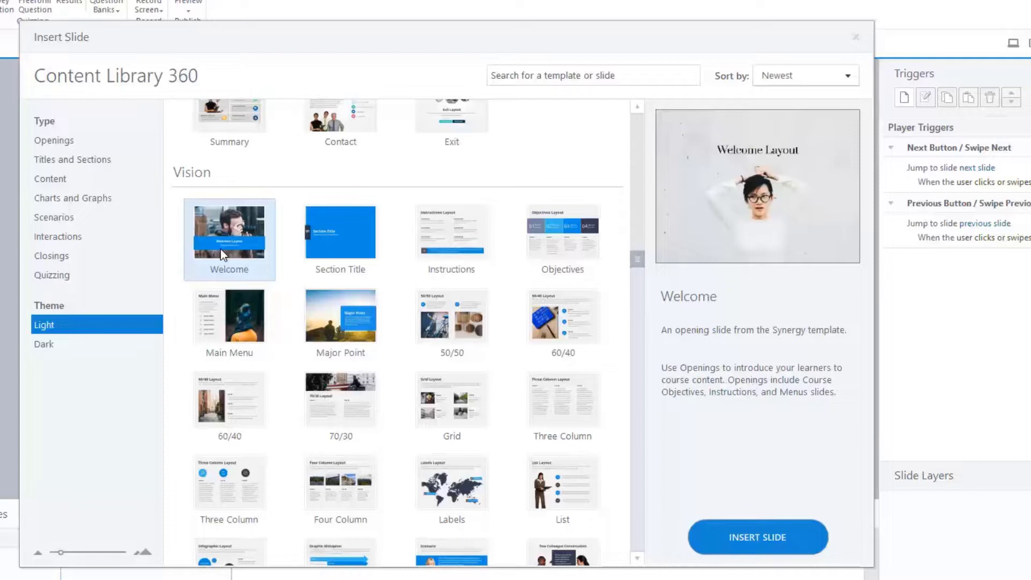
- Insert the 40 Vision template slides from Welcome through Exit
click(217, 225)
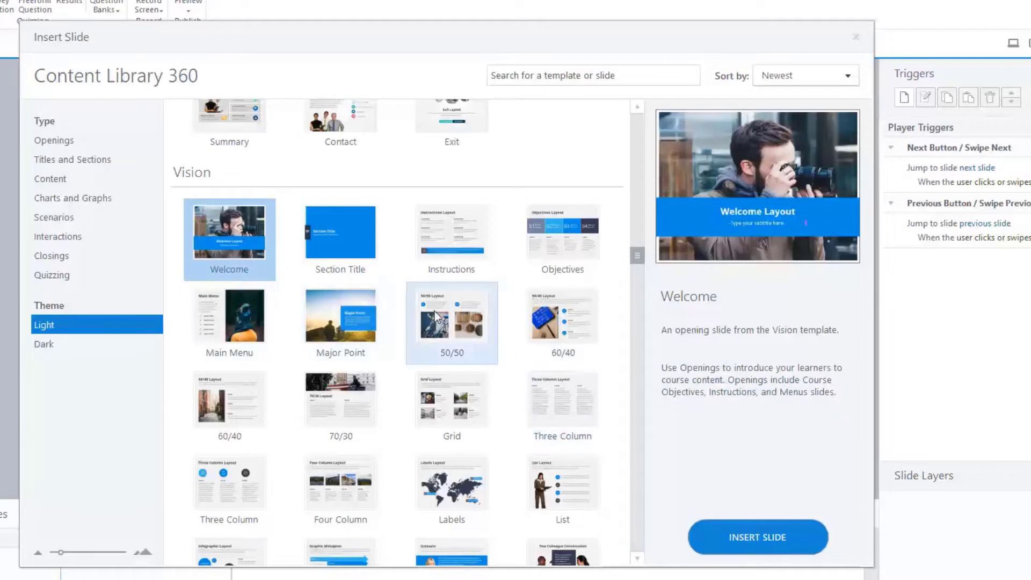
scroll(468, 318, down, 8)
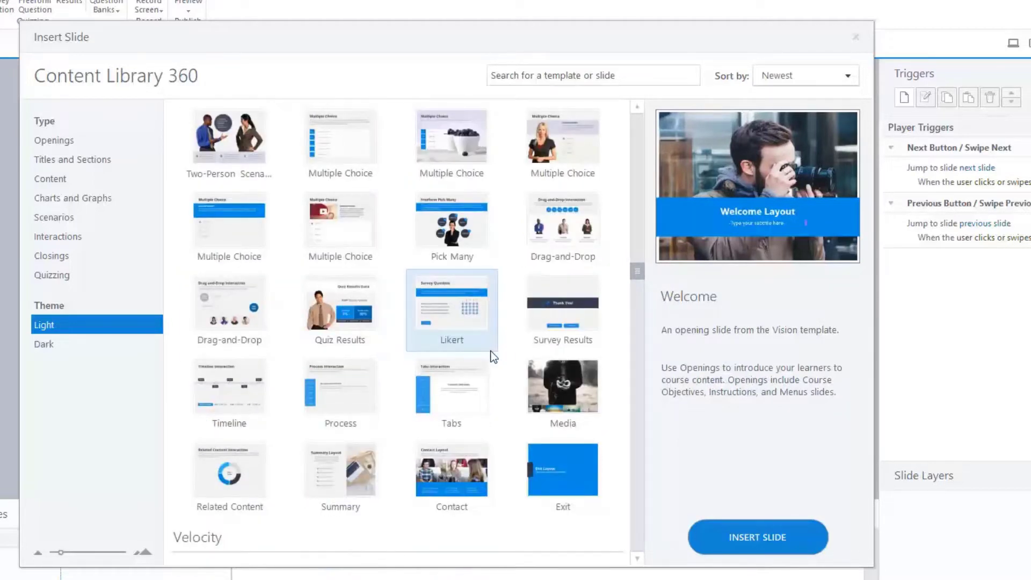
shift+click(563, 467)
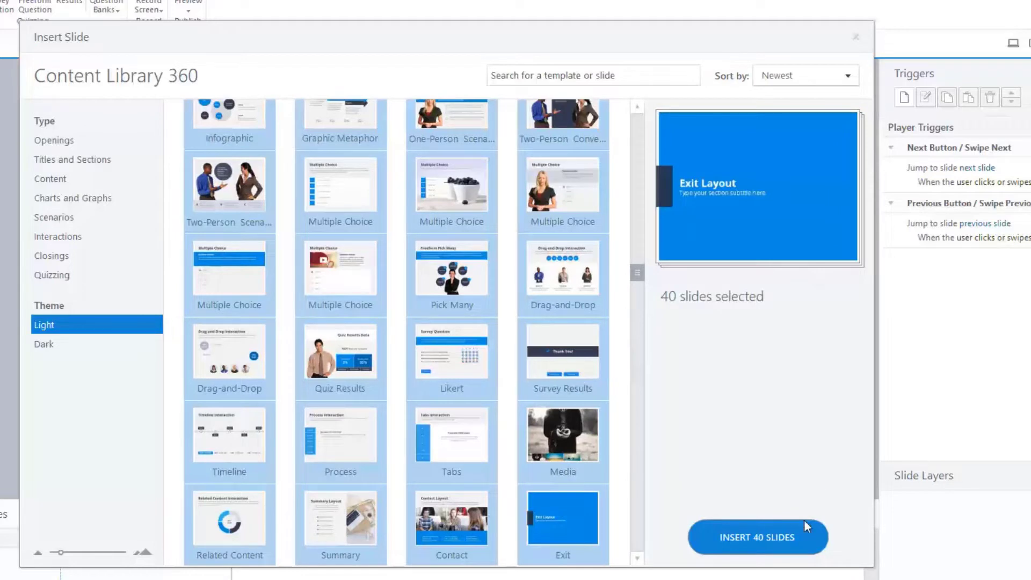
click(752, 535)
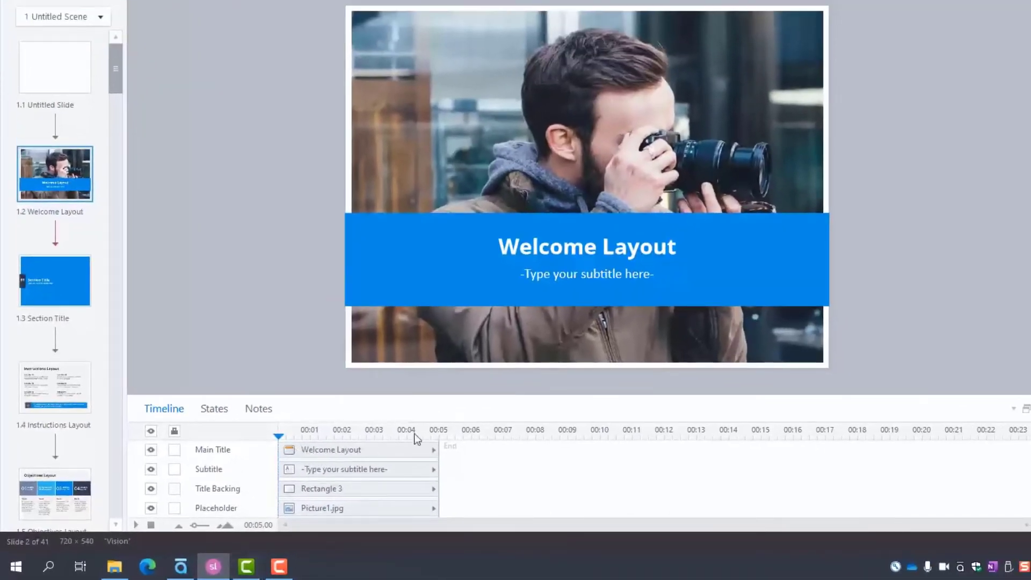
- Inspect the Welcome slide's timeline objects, trim the Main Title to about 2.5 seconds and preview it
click(427, 255)
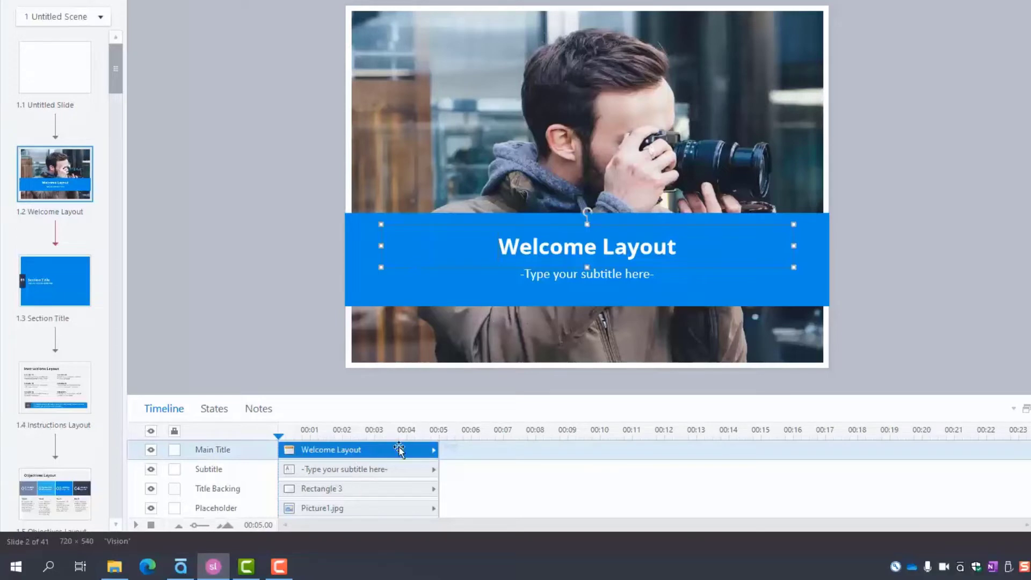
click(375, 472)
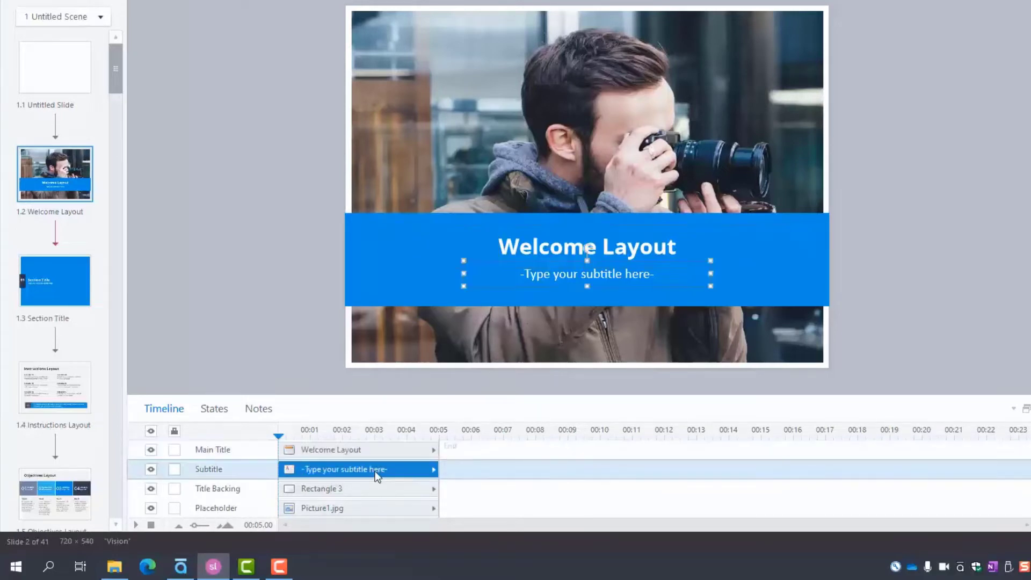
click(362, 488)
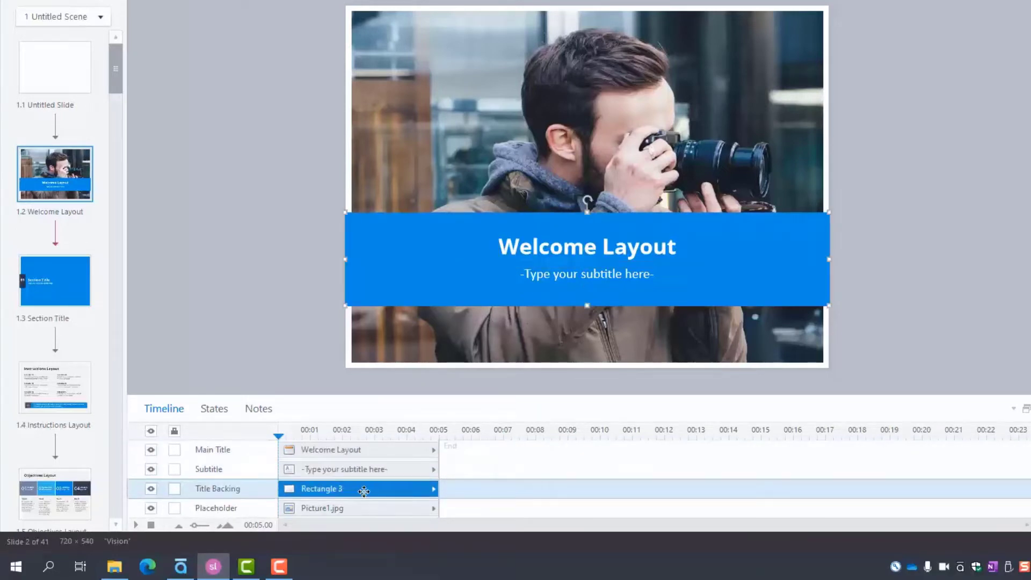
click(354, 507)
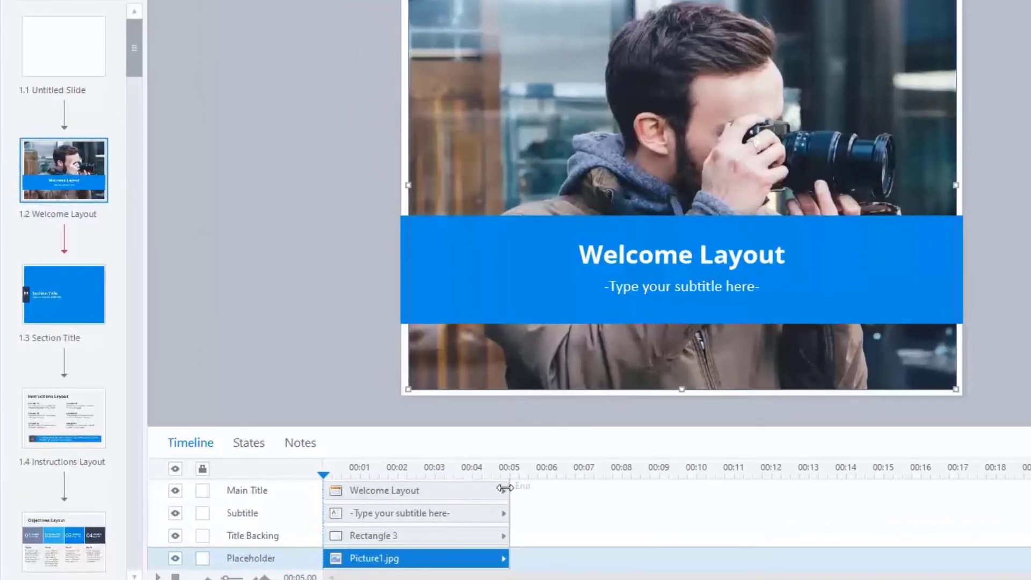
drag(505, 488, 415, 497)
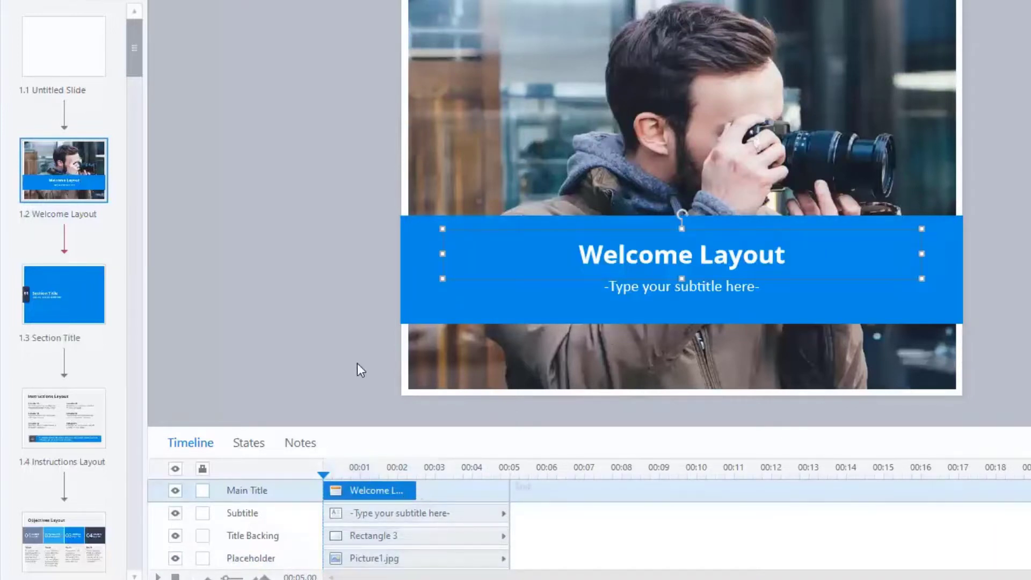
click(157, 576)
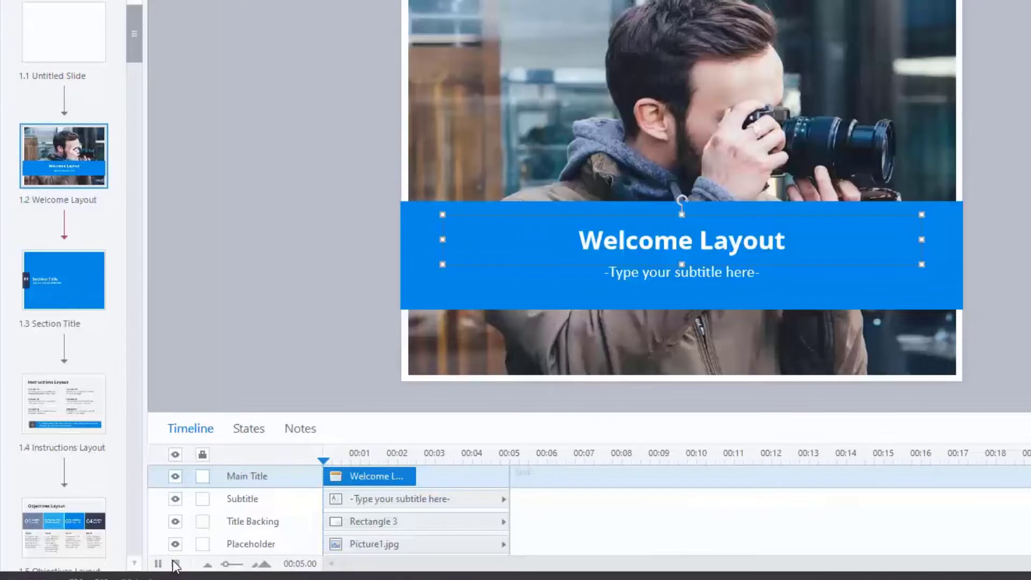
click(172, 563)
- Restore the Main Title's duration and set it to Show Until End
drag(416, 476, 508, 474)
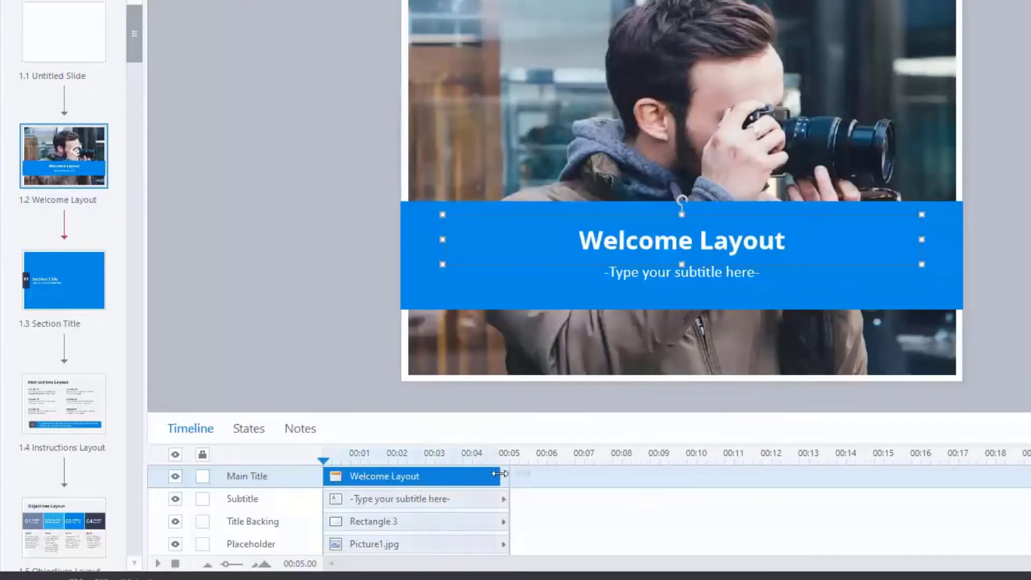
click(462, 498)
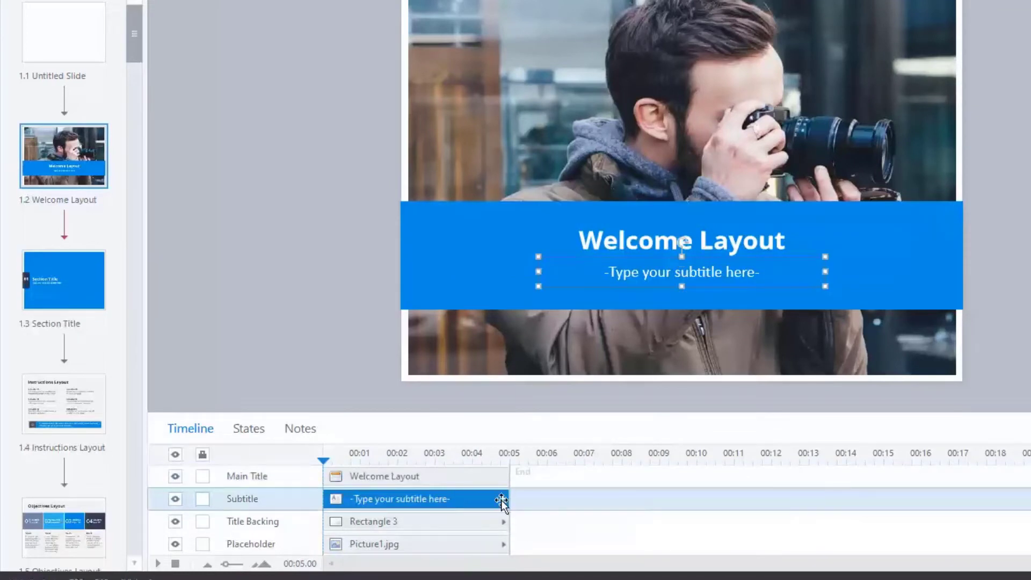
click(474, 476)
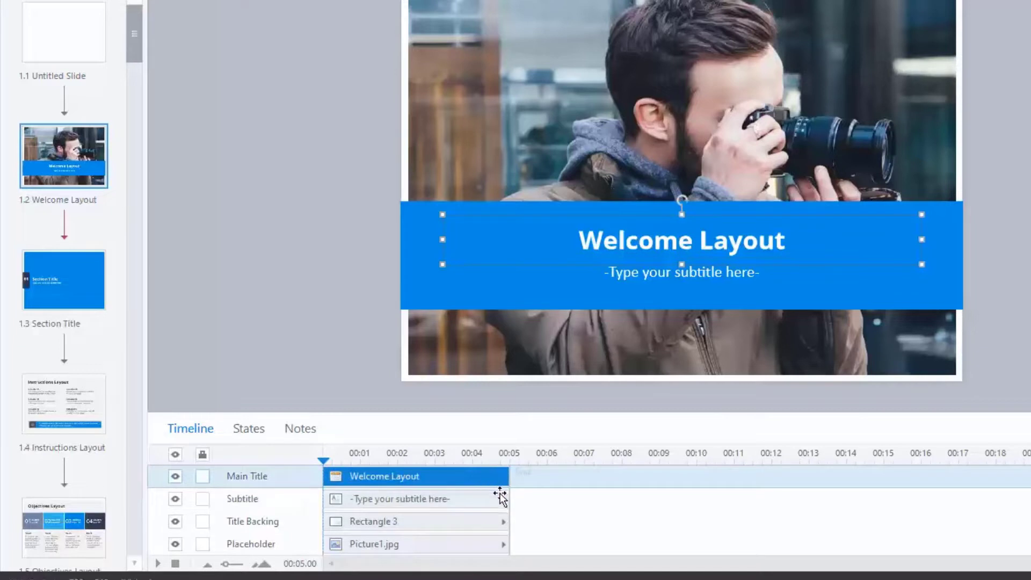
right_click(493, 478)
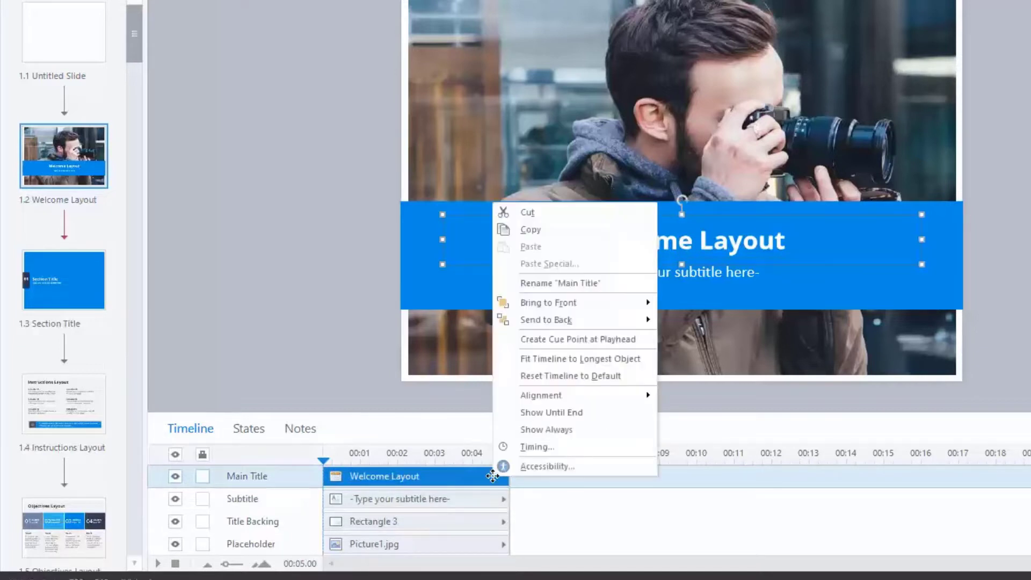
click(571, 414)
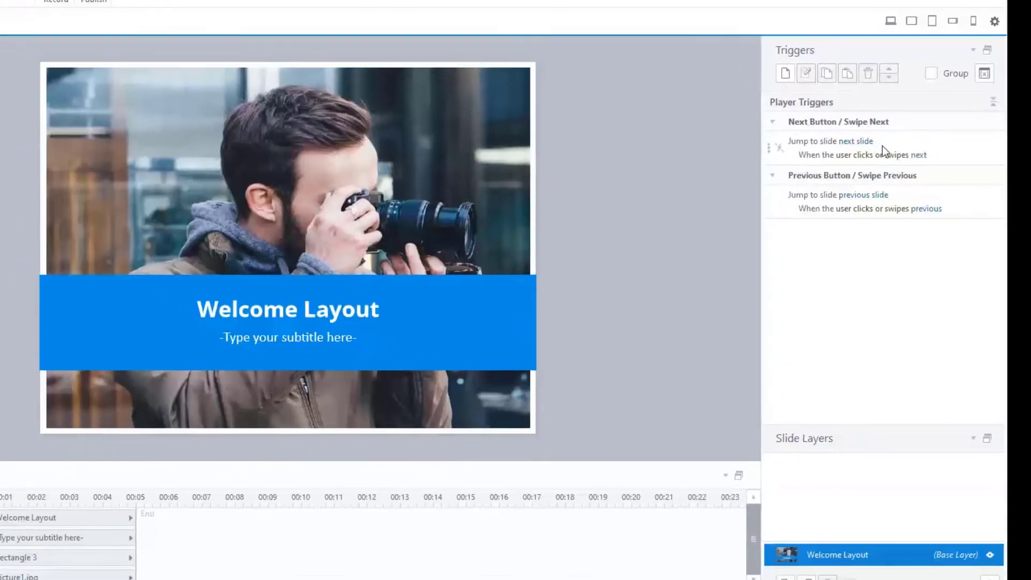
click(799, 120)
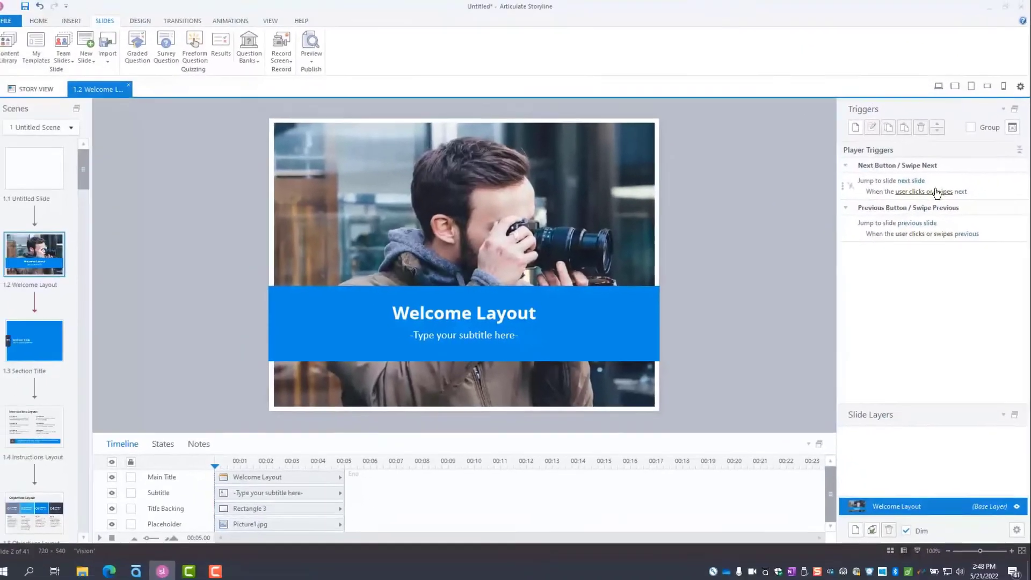
click(315, 60)
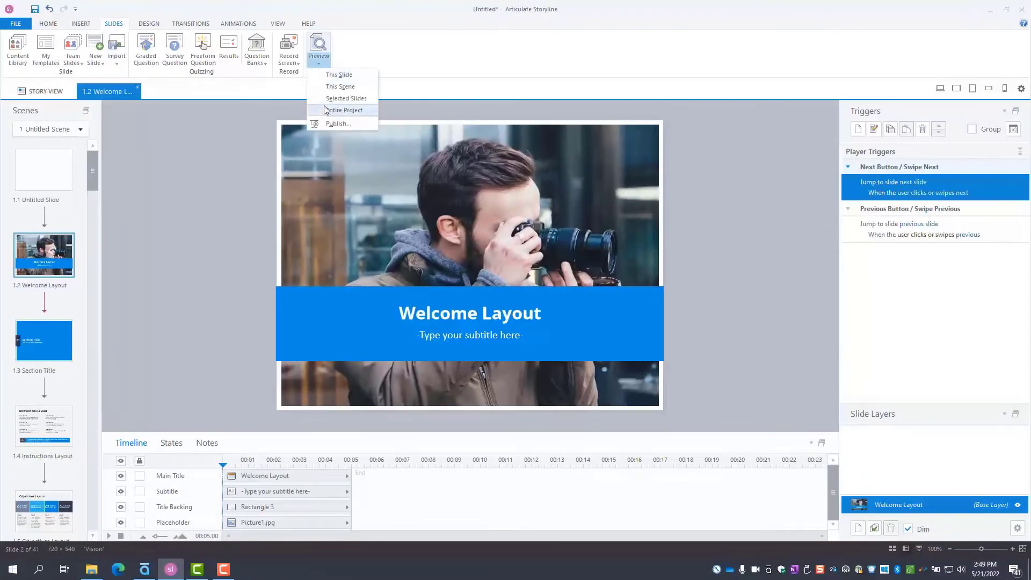
click(344, 87)
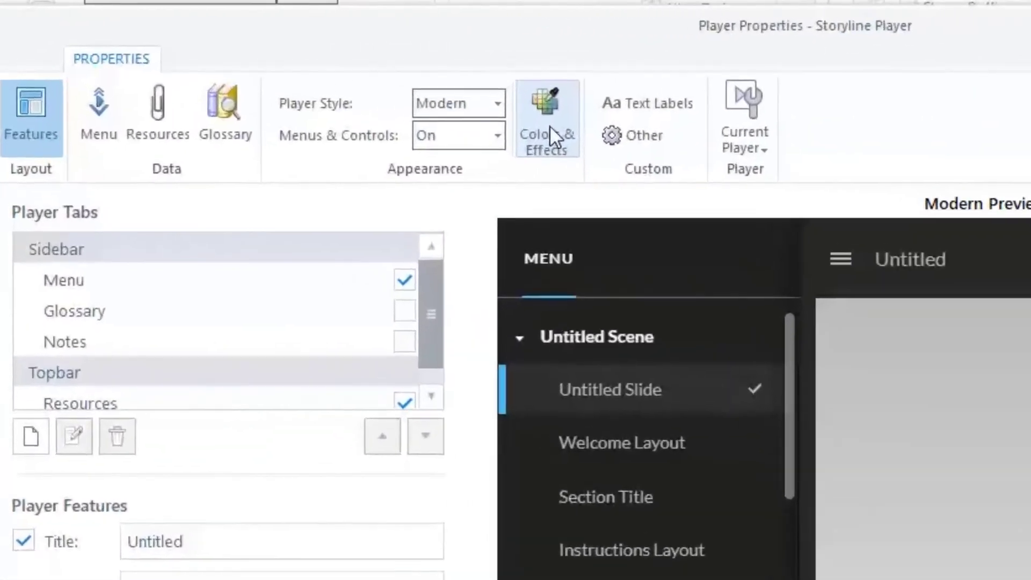
click(549, 129)
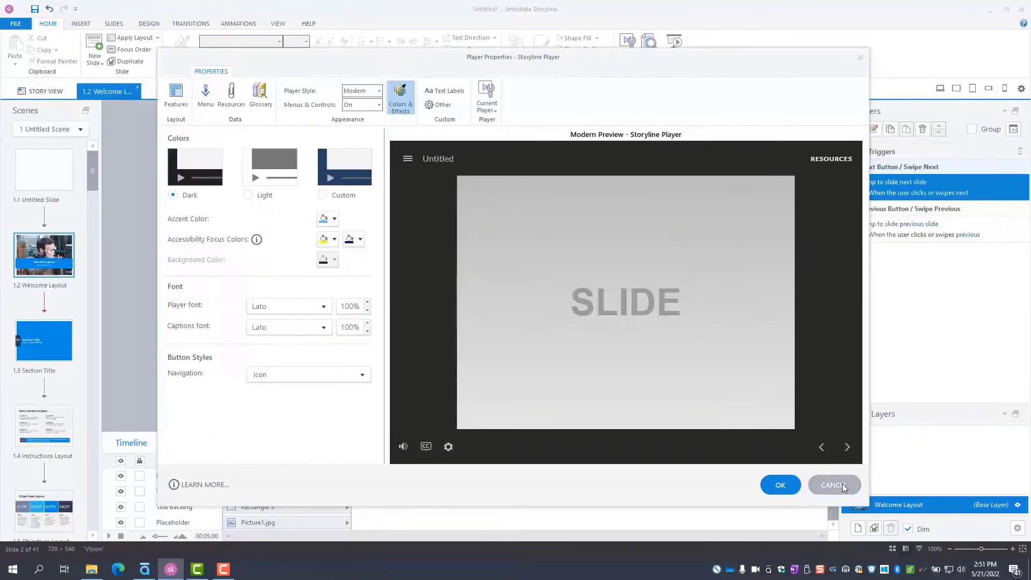
click(841, 485)
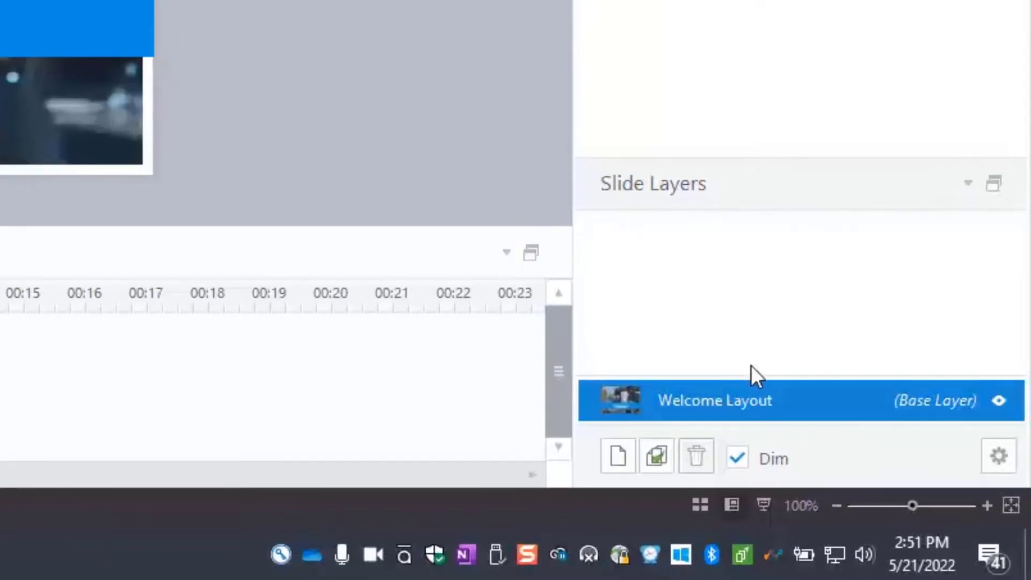
- Turn off the Prev button and swipe-back in the Welcome Layout slide's properties
double_click(769, 395)
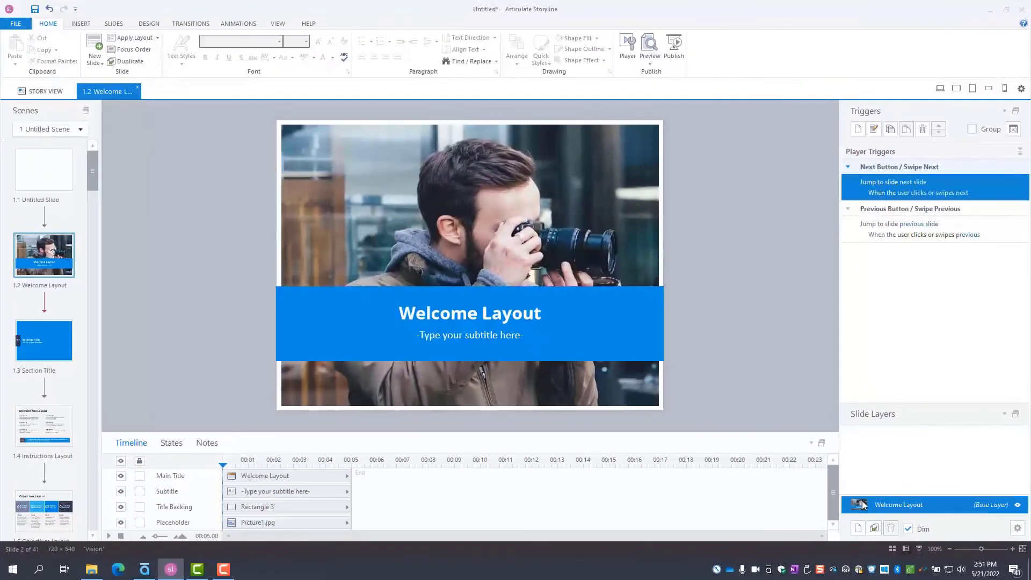
double_click(629, 403)
click(470, 269)
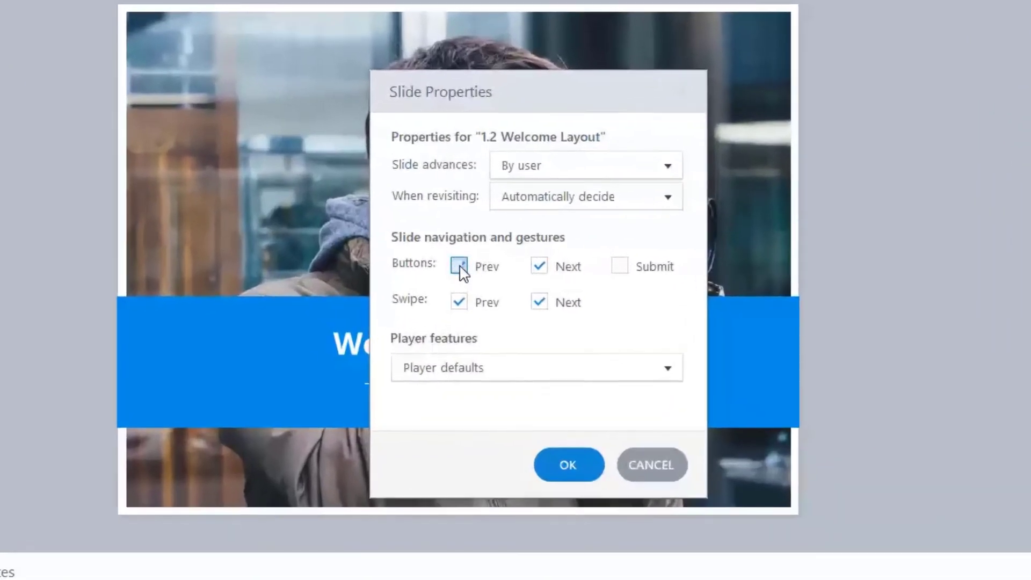
click(460, 304)
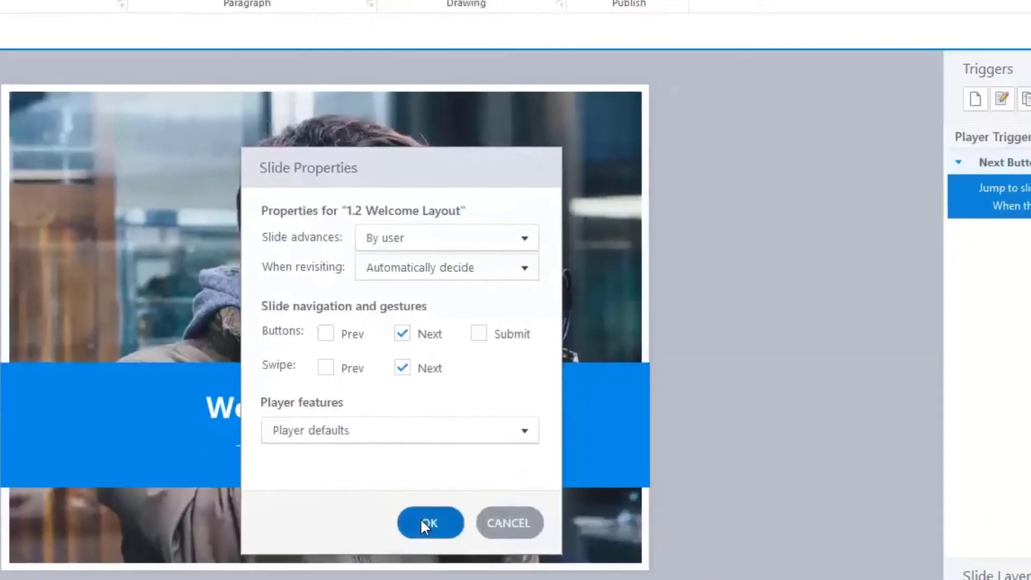
click(560, 465)
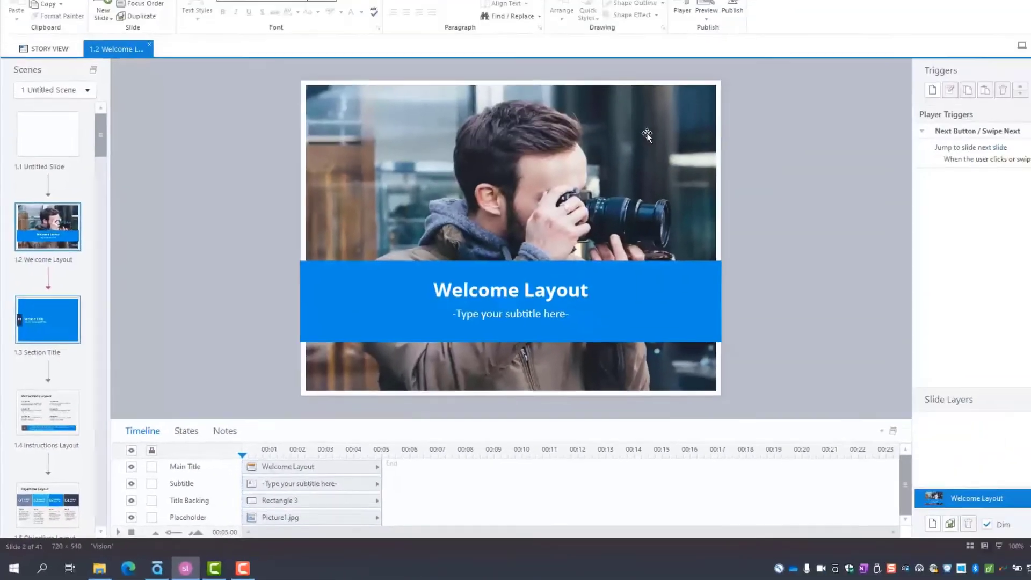
- Undo an accidental photo move, then lock the Main Title and Subtitle on Welcome Layout
drag(587, 175, 651, 177)
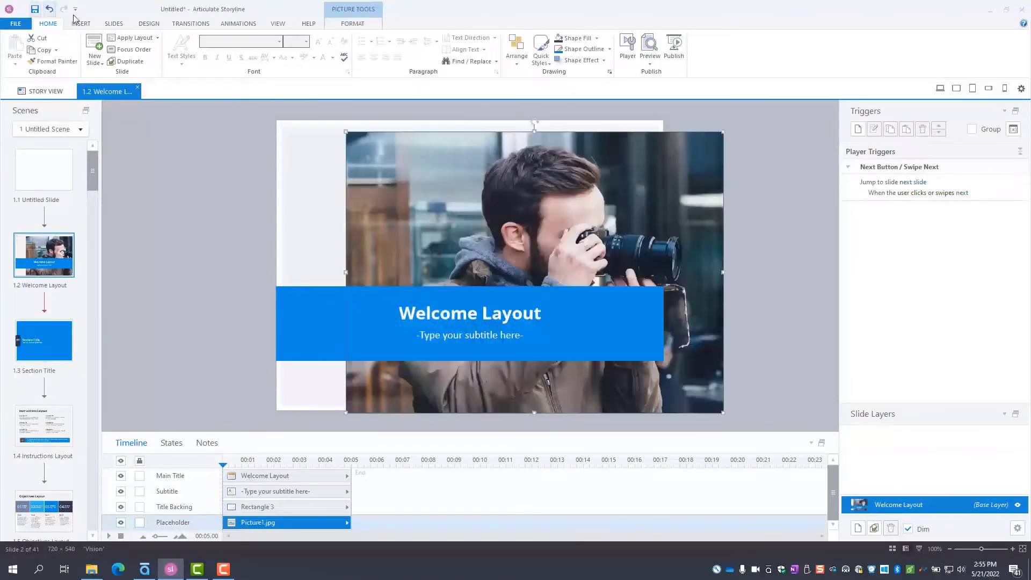
click(49, 8)
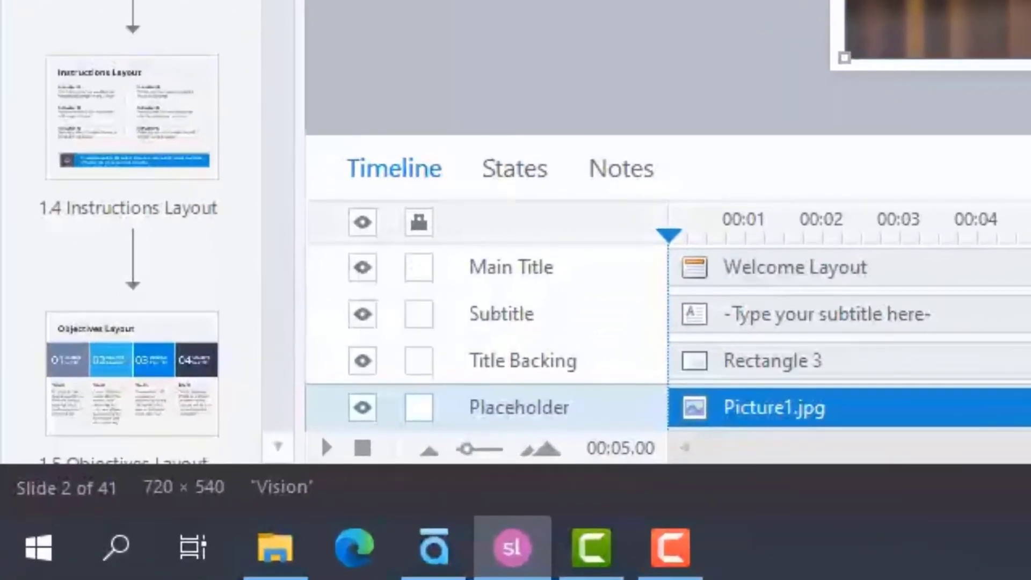
click(357, 266)
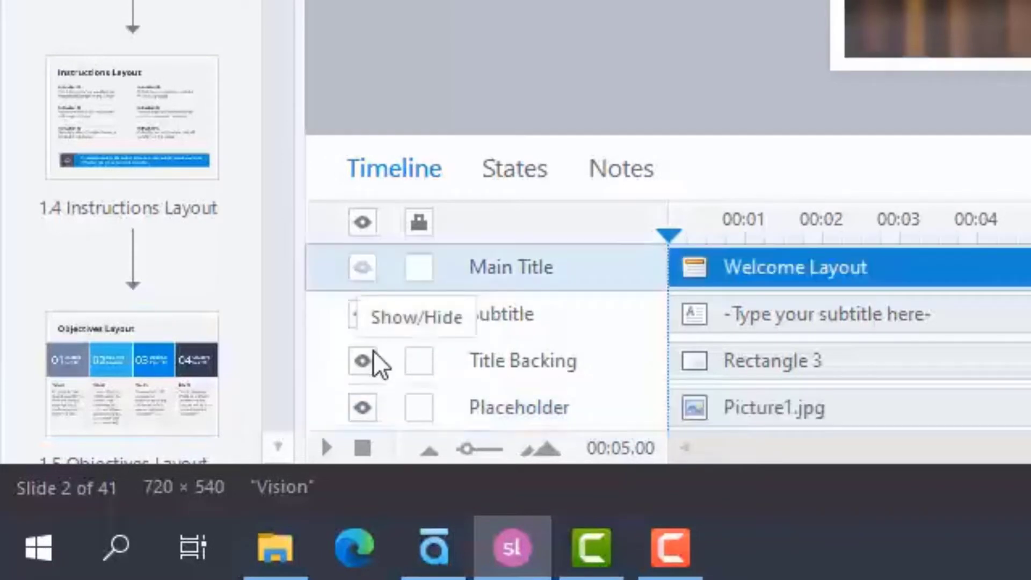
click(361, 362)
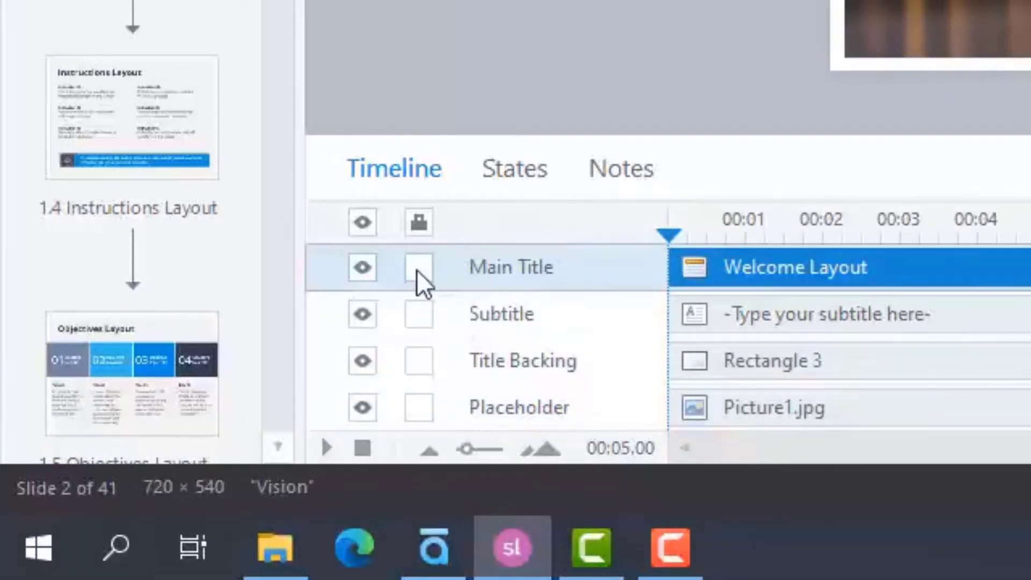
click(417, 277)
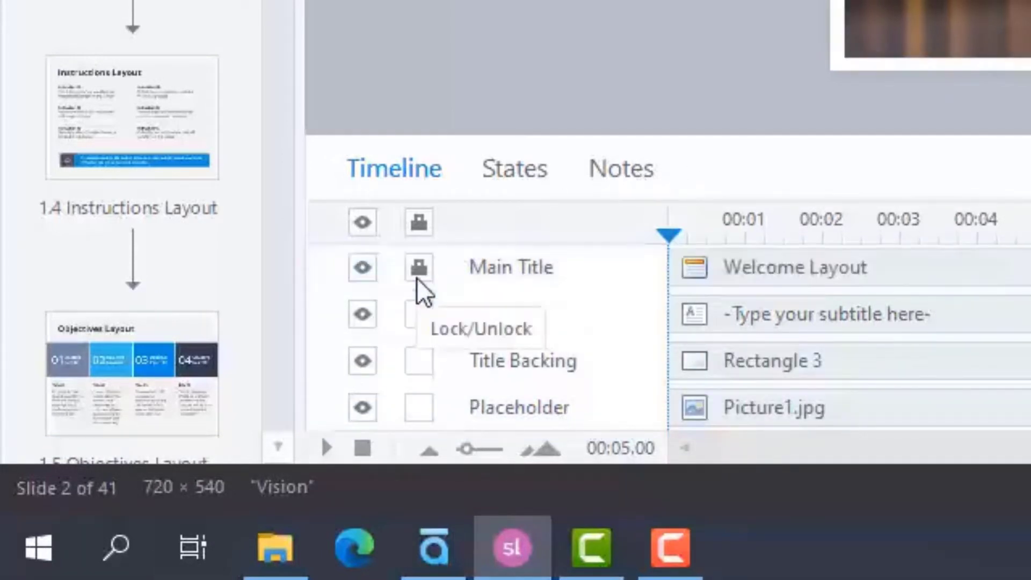
click(418, 314)
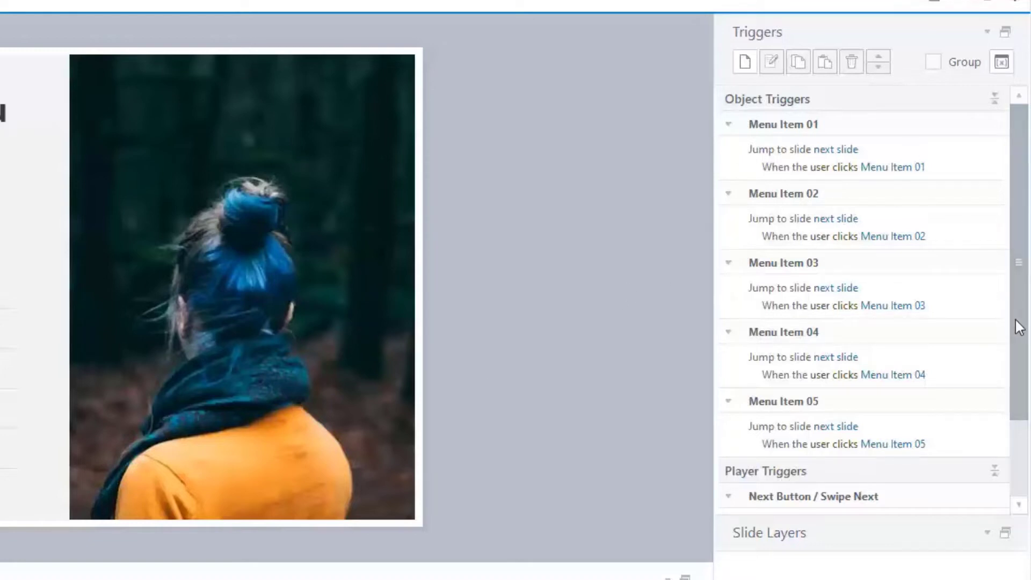
scroll(1022, 333, down, 1)
drag(1025, 339, 1027, 459)
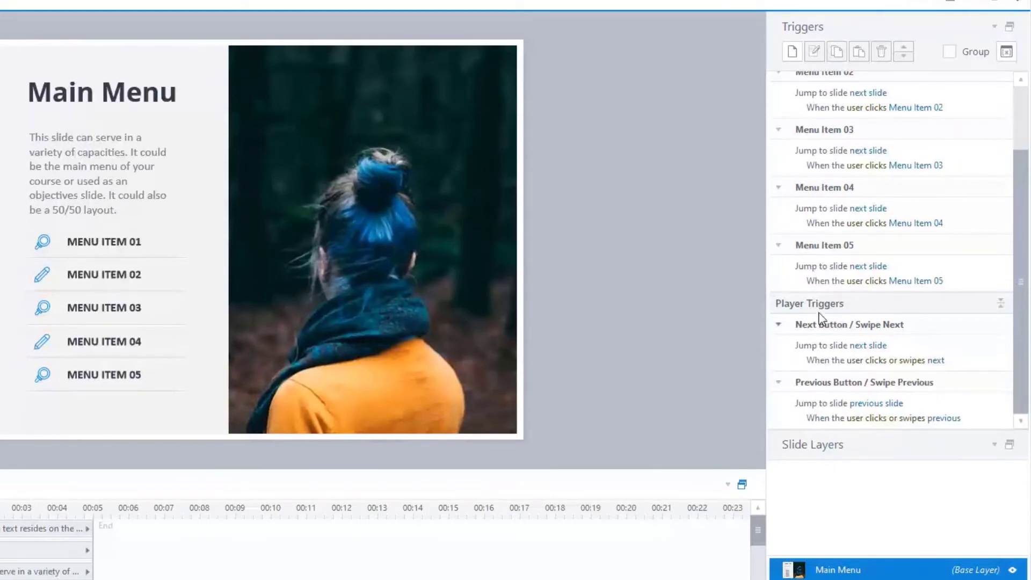
scroll(816, 213, up, 3)
click(816, 196)
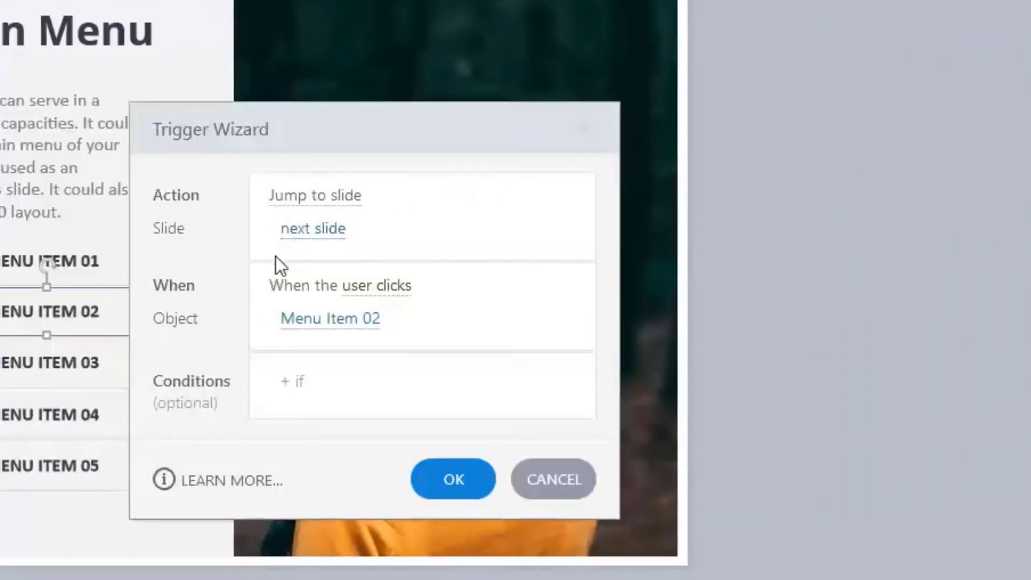
click(308, 241)
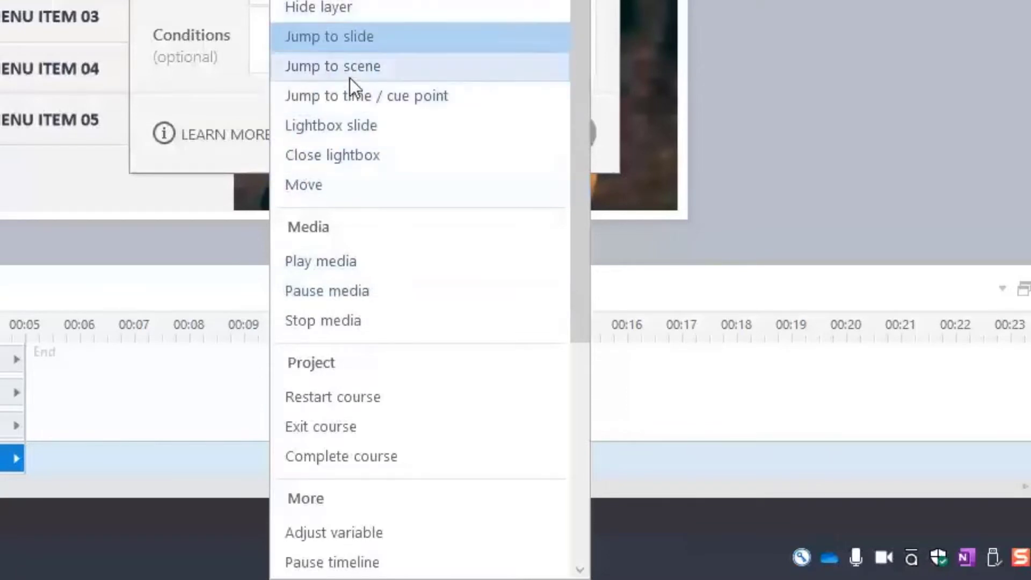
scroll(476, 417, down, 2)
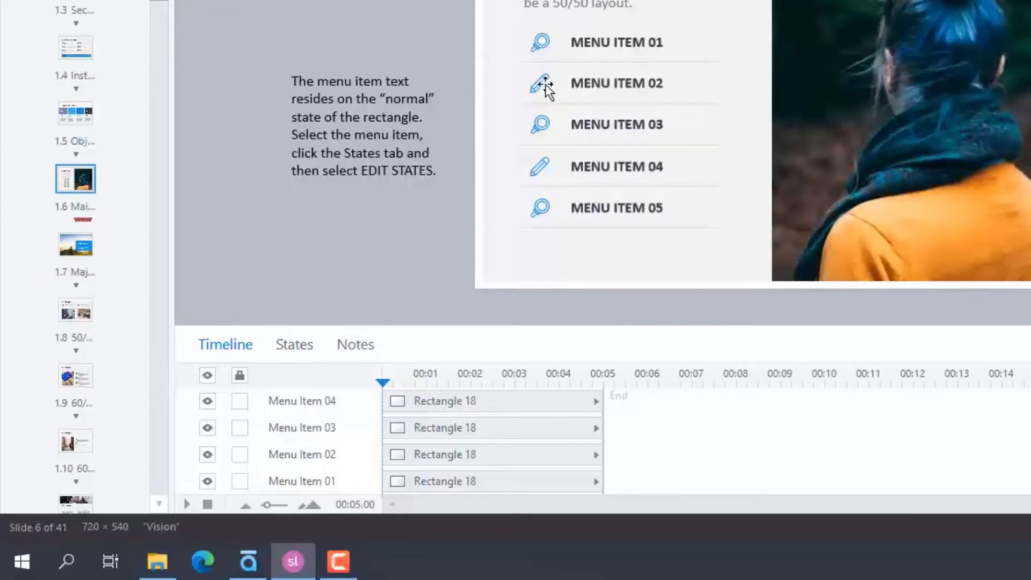
- Select Menu Item 02, check its branch to 1.12 Grid Layout in Story View, then reopen 1.6 Main Menu
click(620, 86)
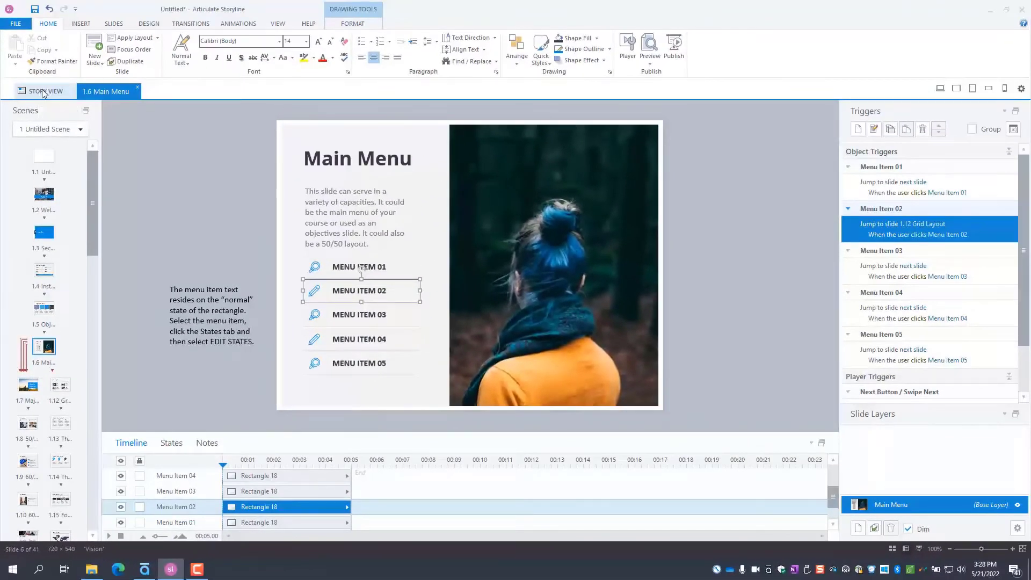
click(44, 92)
scroll(593, 301, down, 3)
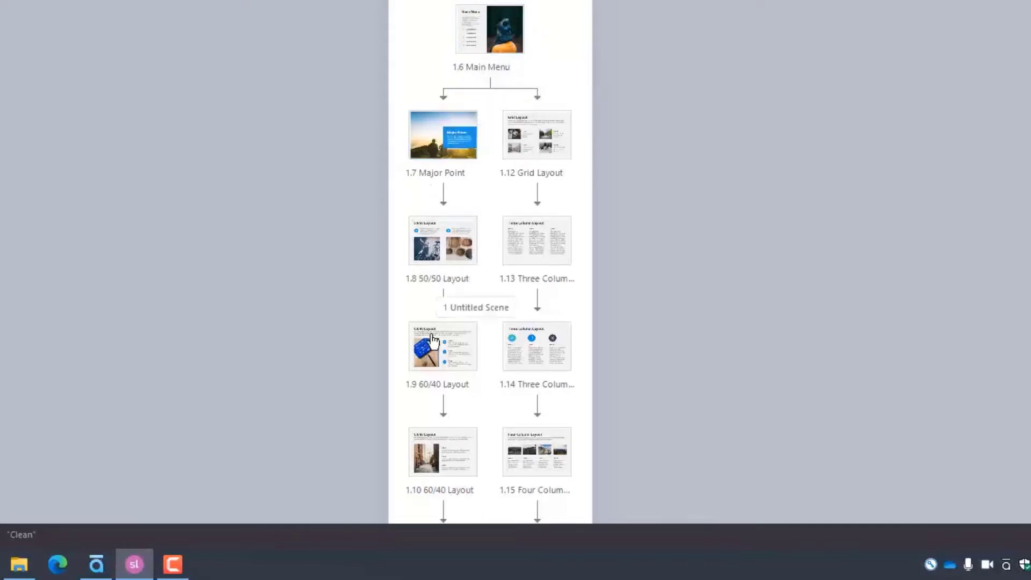
scroll(437, 300, down, 3)
scroll(437, 309, down, 1)
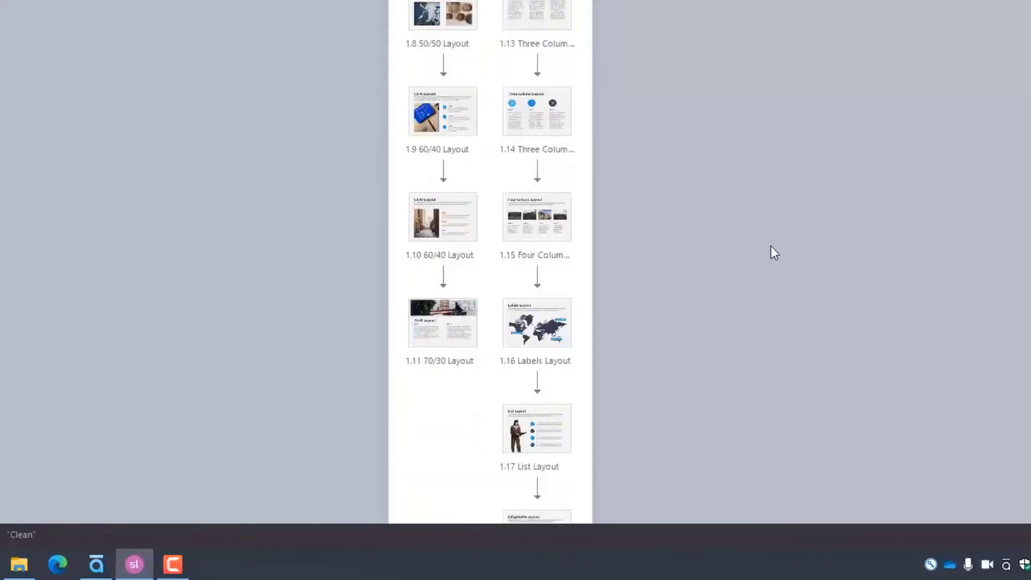
scroll(765, 253, up, 5)
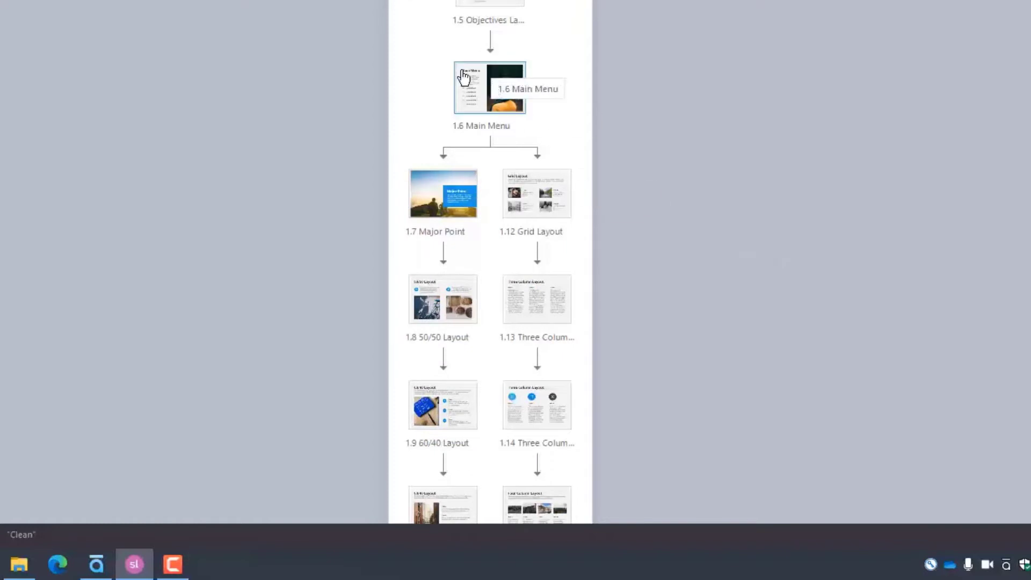
double_click(485, 66)
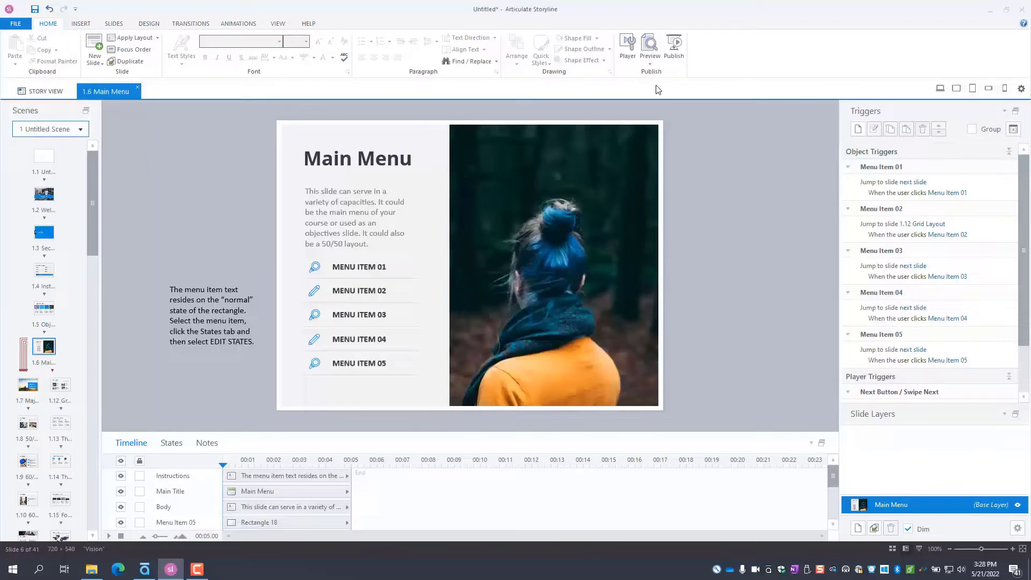
click(649, 63)
click(666, 75)
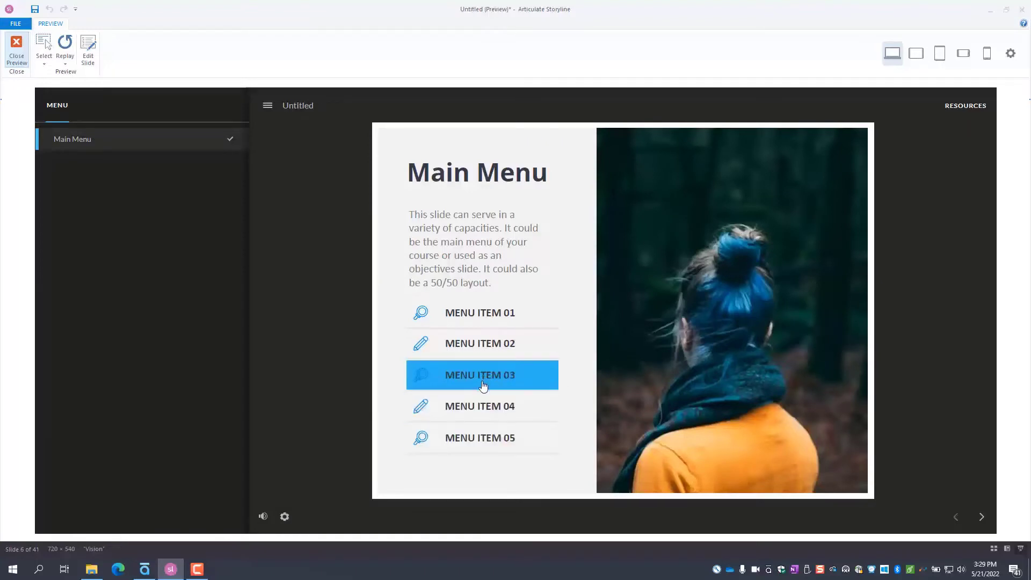
click(17, 47)
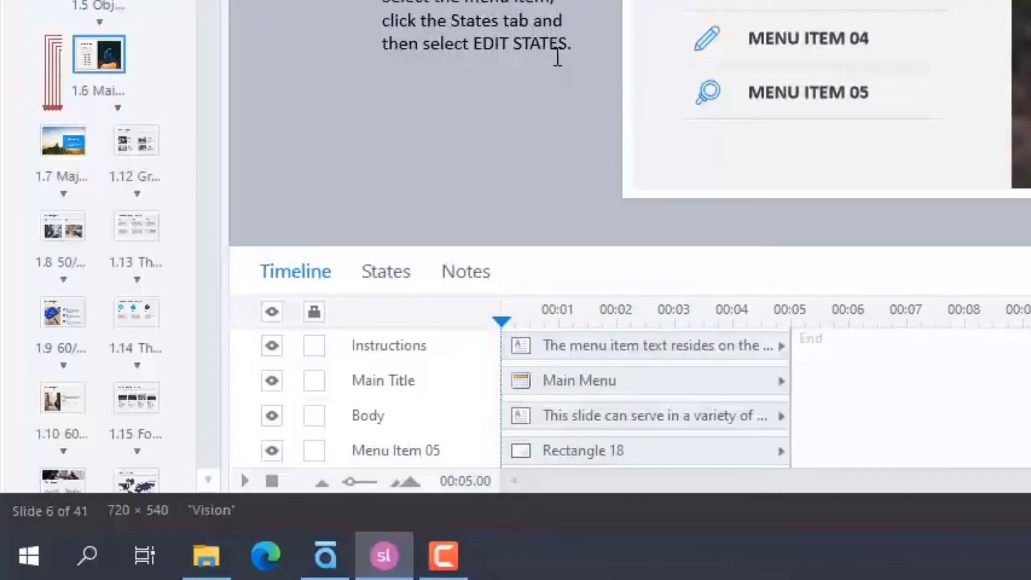
- Edit Menu Item 01's states and display its blue Hover state
click(380, 275)
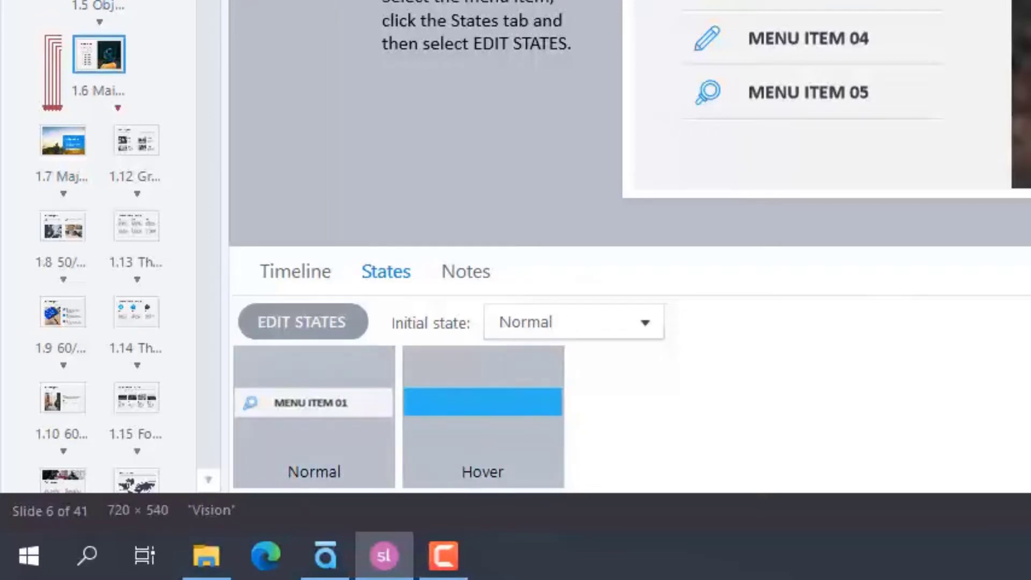
click(308, 323)
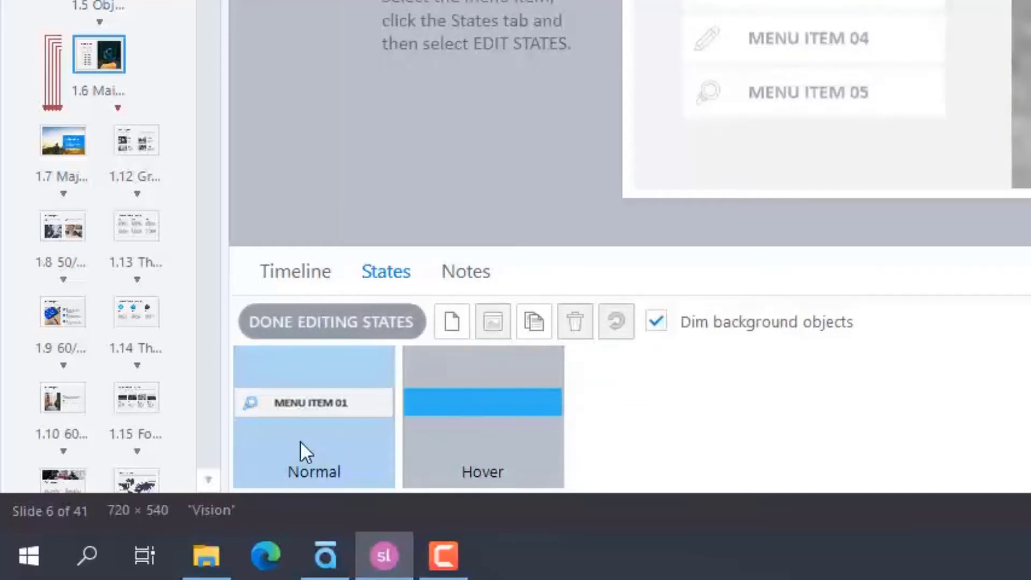
click(495, 447)
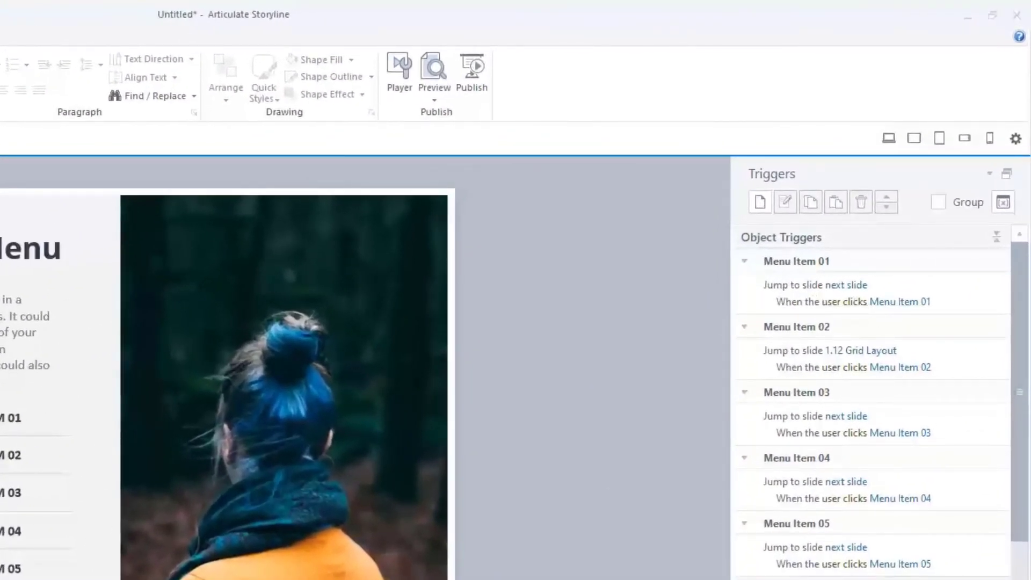
click(33, 566)
click(32, 530)
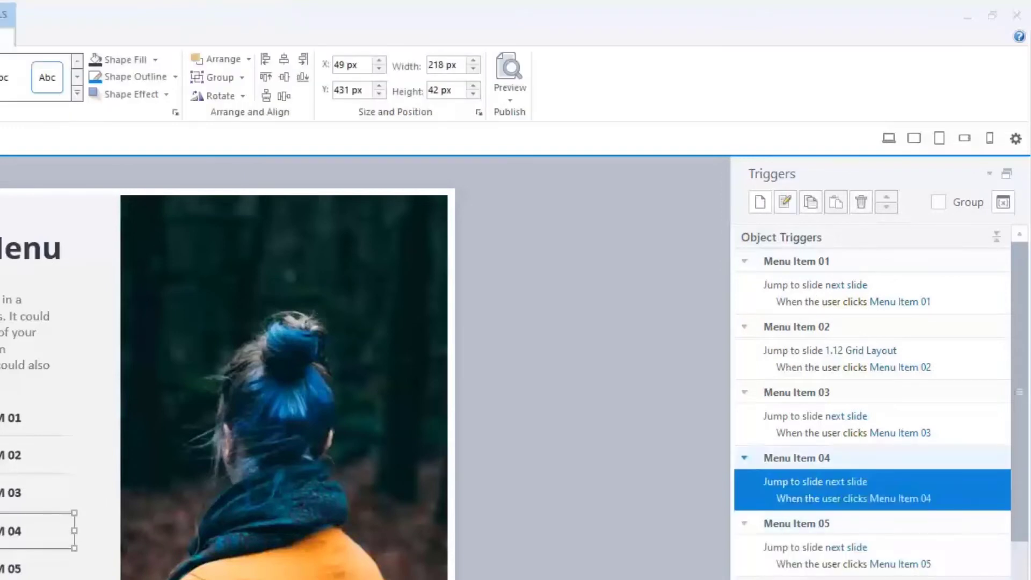
click(32, 566)
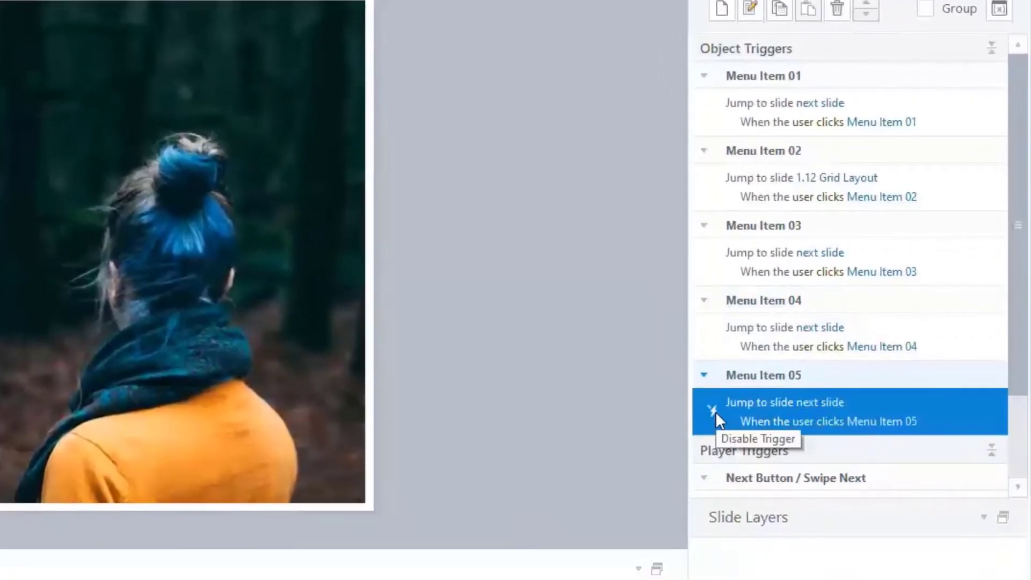
click(713, 410)
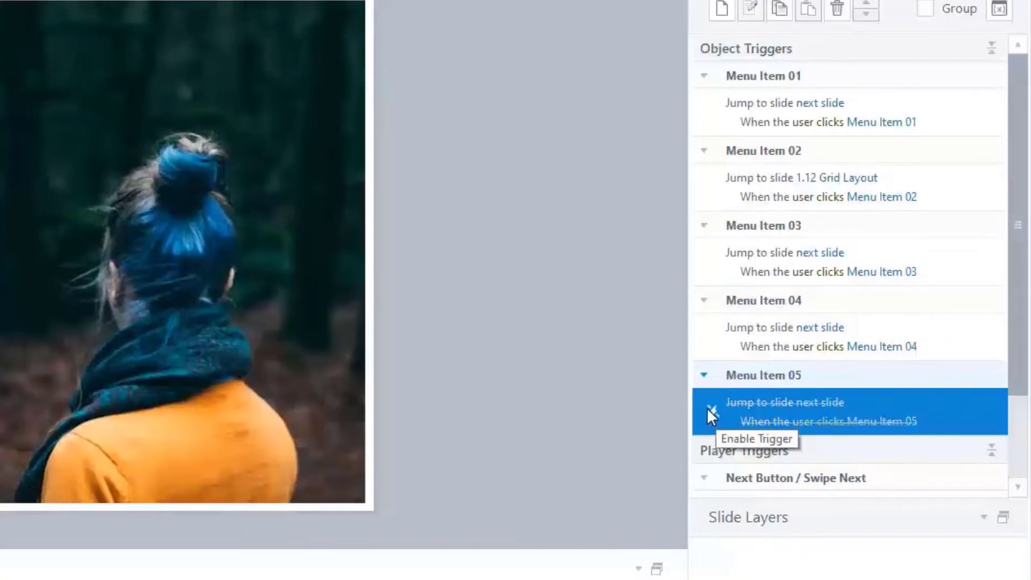
click(711, 409)
right_click(849, 404)
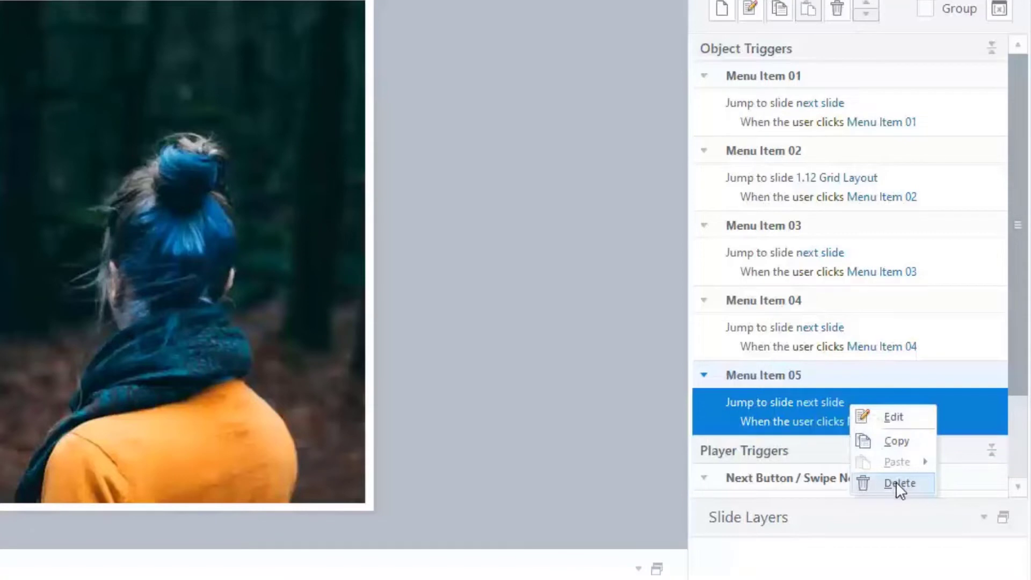
click(613, 48)
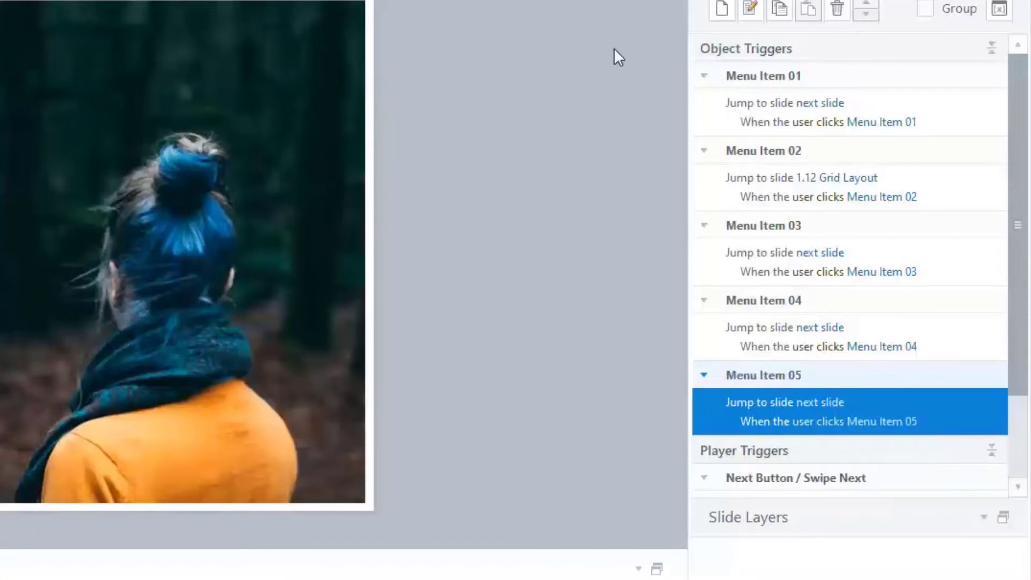
click(613, 48)
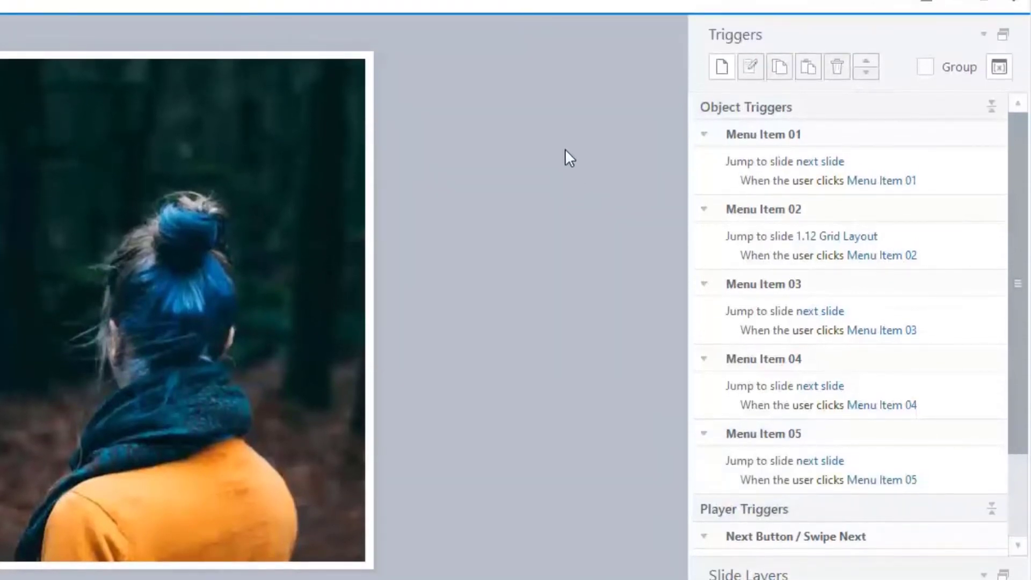
- Begin a new trigger for the Placeholder photo and list the available Action choices
click(192, 237)
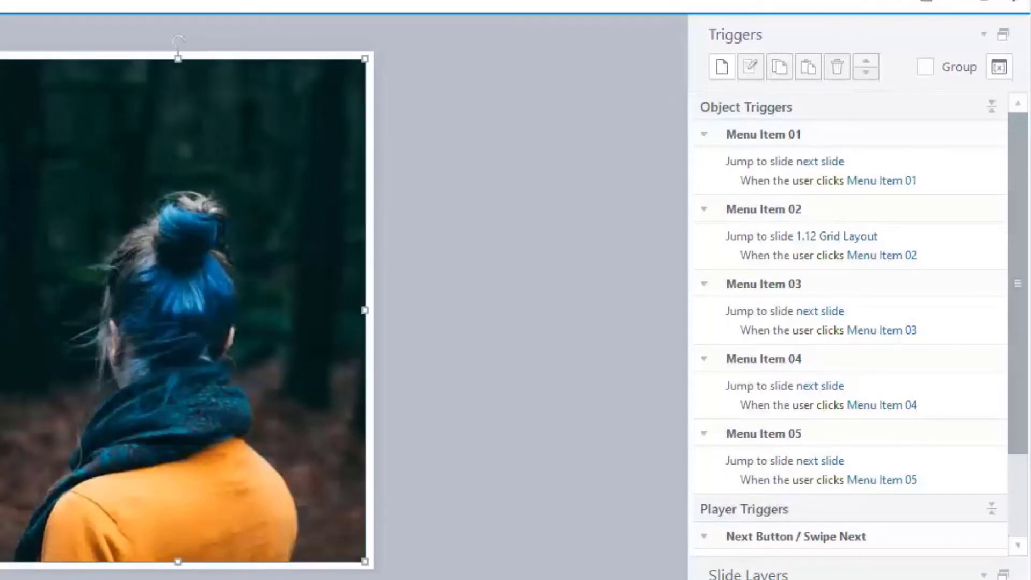
click(721, 66)
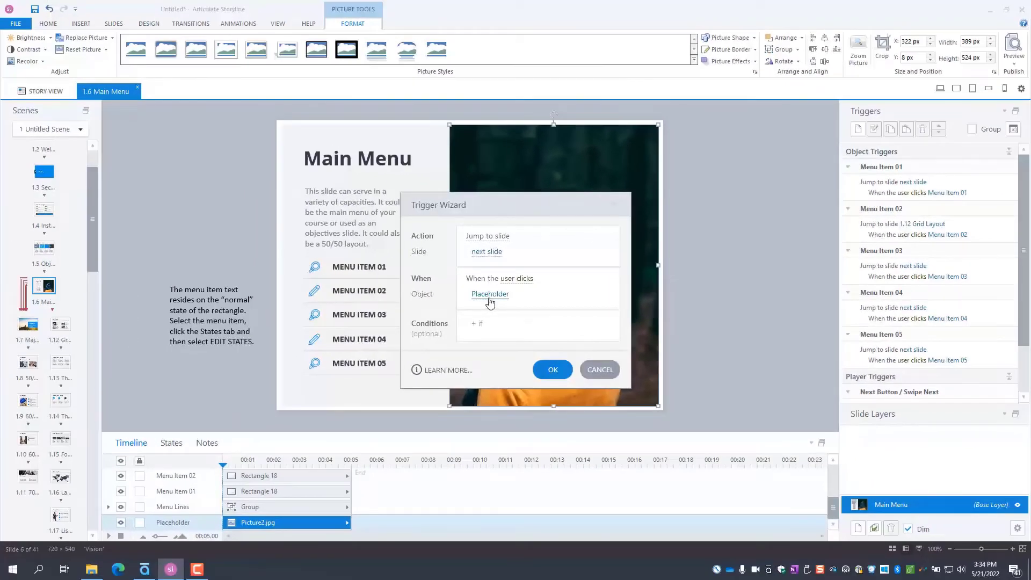
click(487, 237)
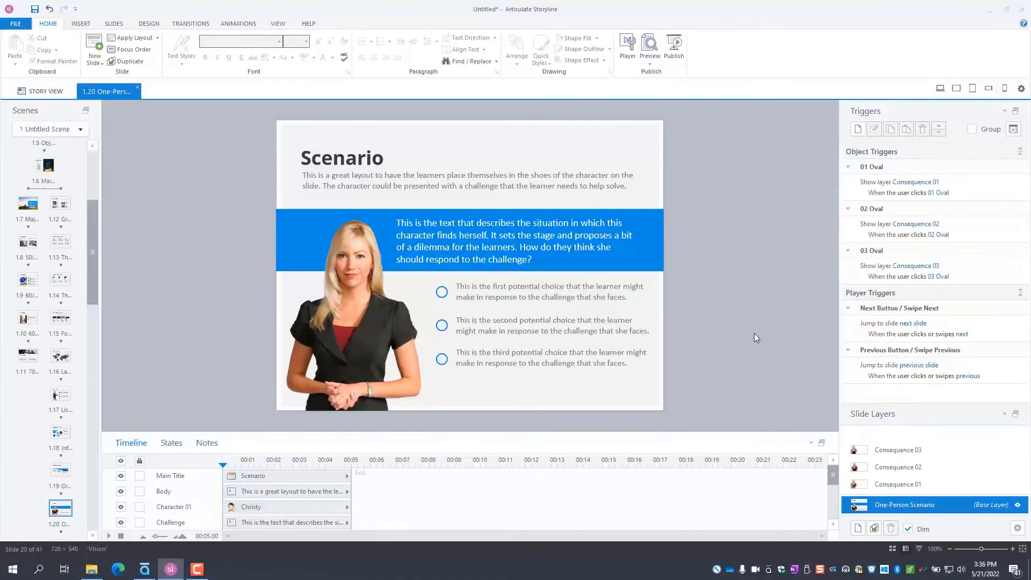
- Preview slide 1.20 One-Person Scenario in the player with Ctrl+F12
key(ctrl+F12)
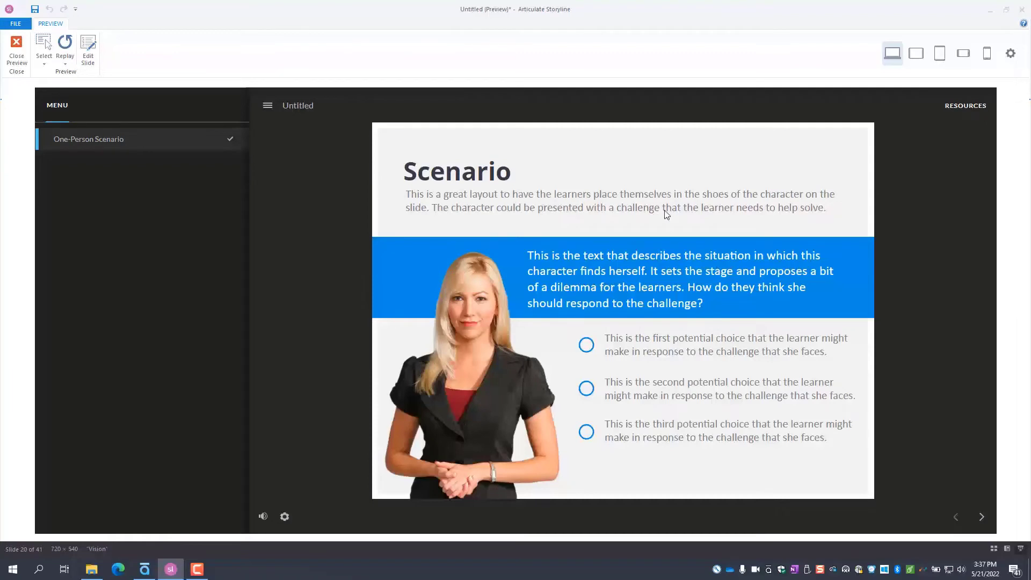
- In the preview, pick choices 01, 02 and 03, twice over, to view each one's feedback
click(587, 346)
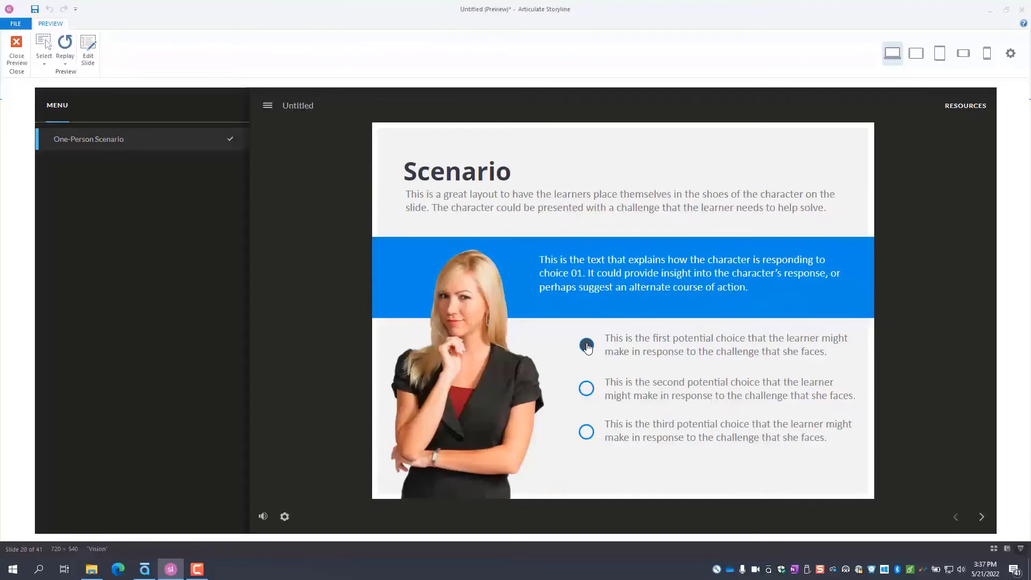
click(587, 391)
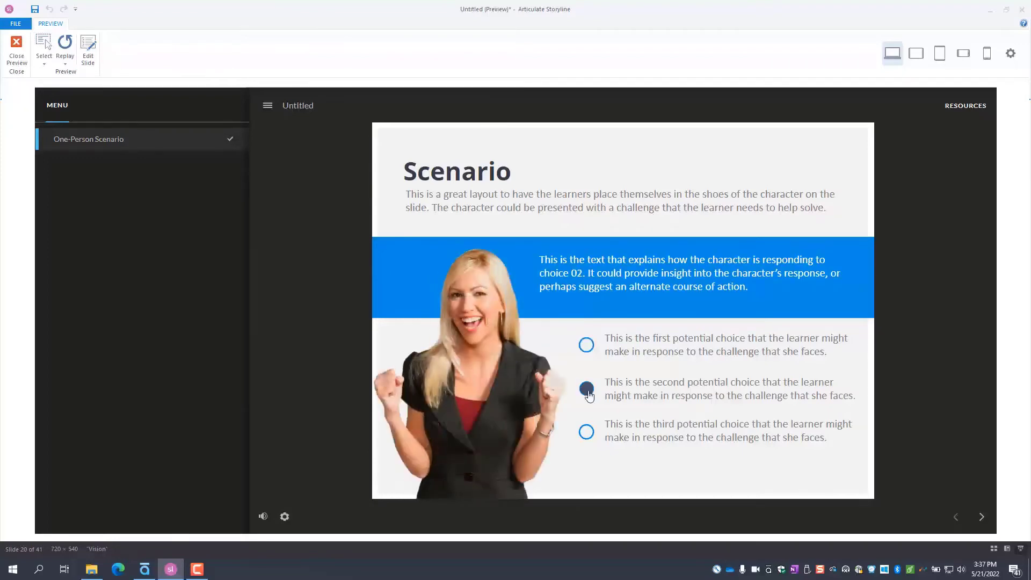
click(587, 432)
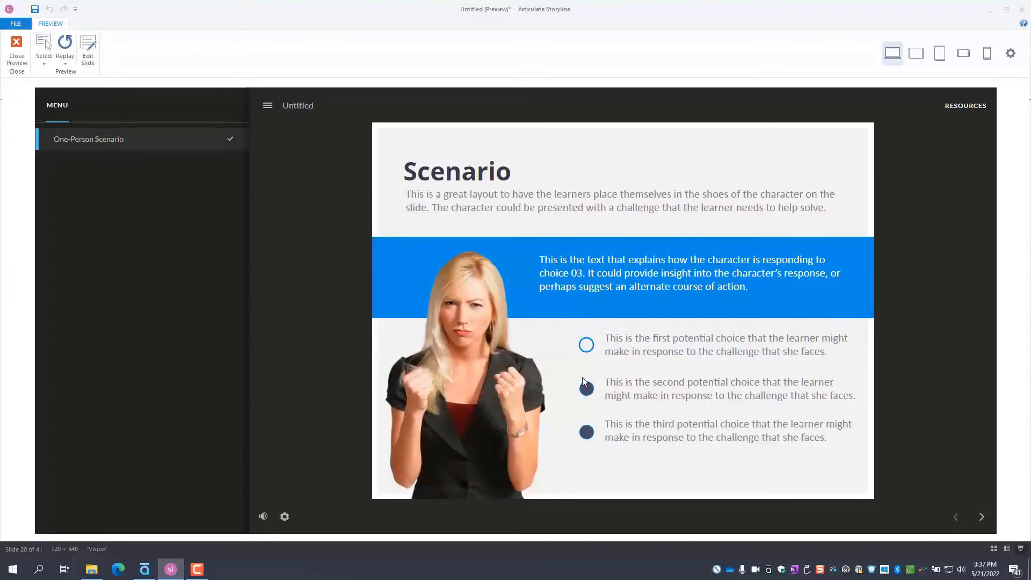
click(586, 345)
click(585, 388)
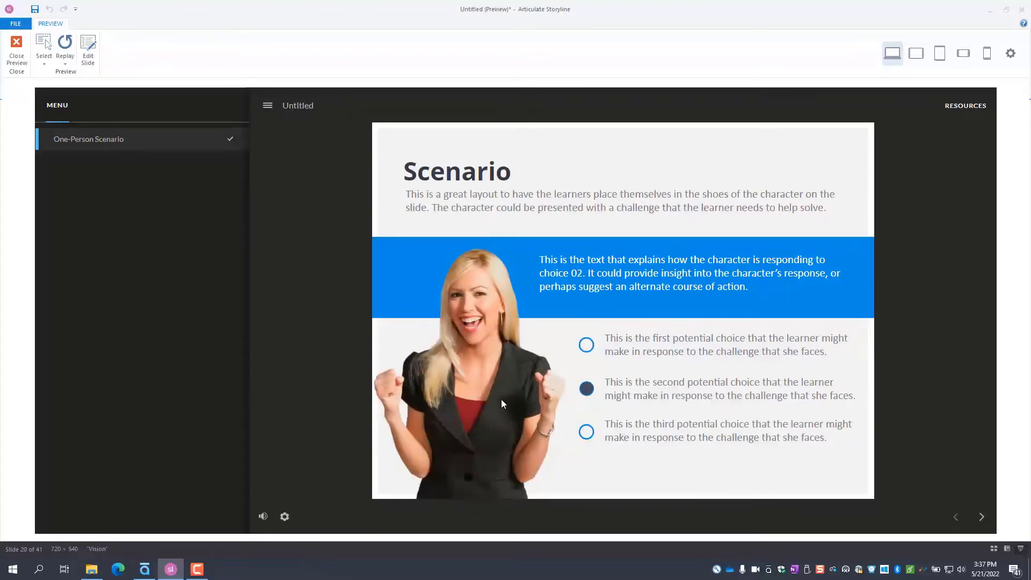
click(586, 432)
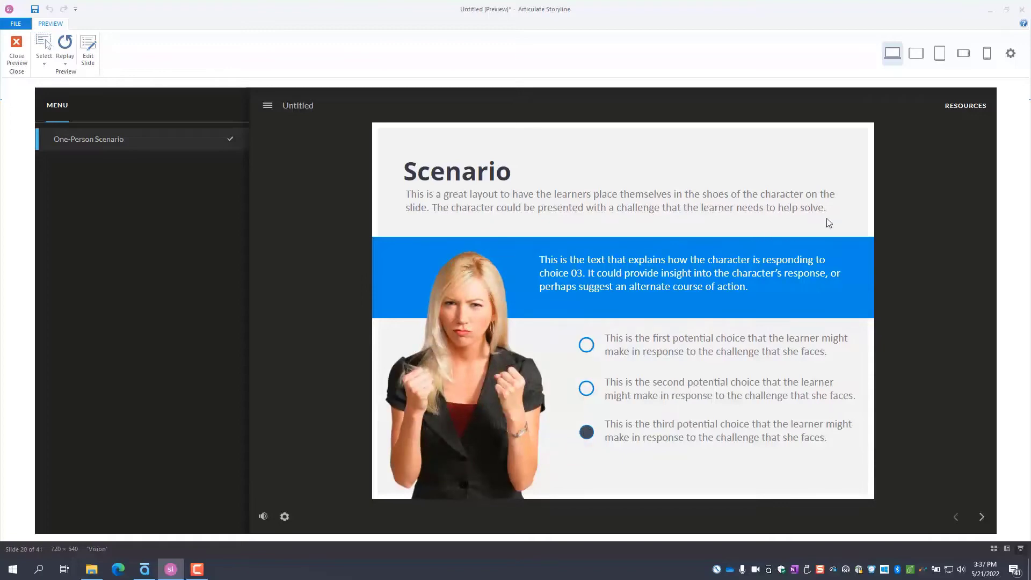
- Close the preview, select the first answer's circle, and edit the Consequence 01 layer
click(8, 68)
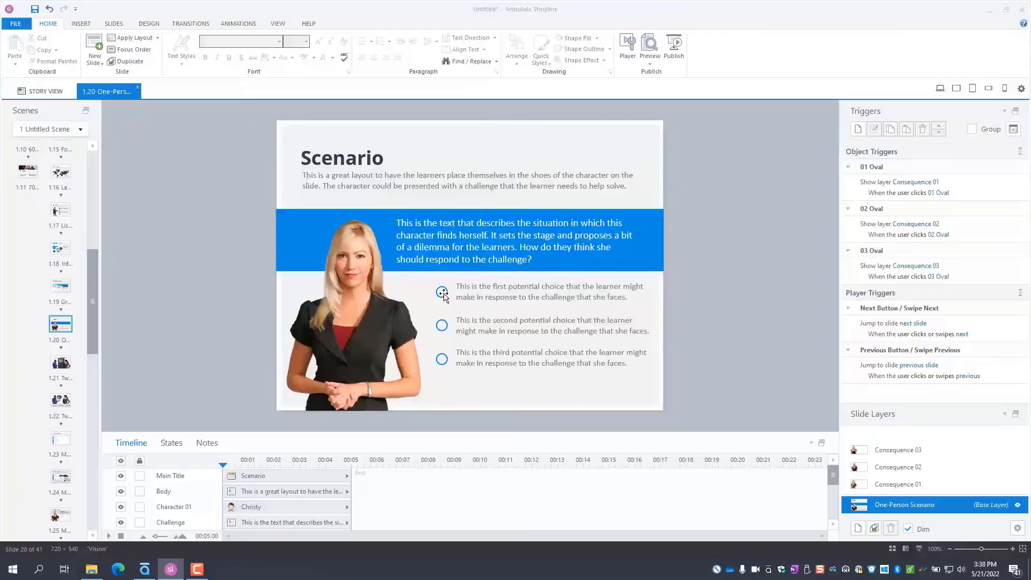
click(442, 293)
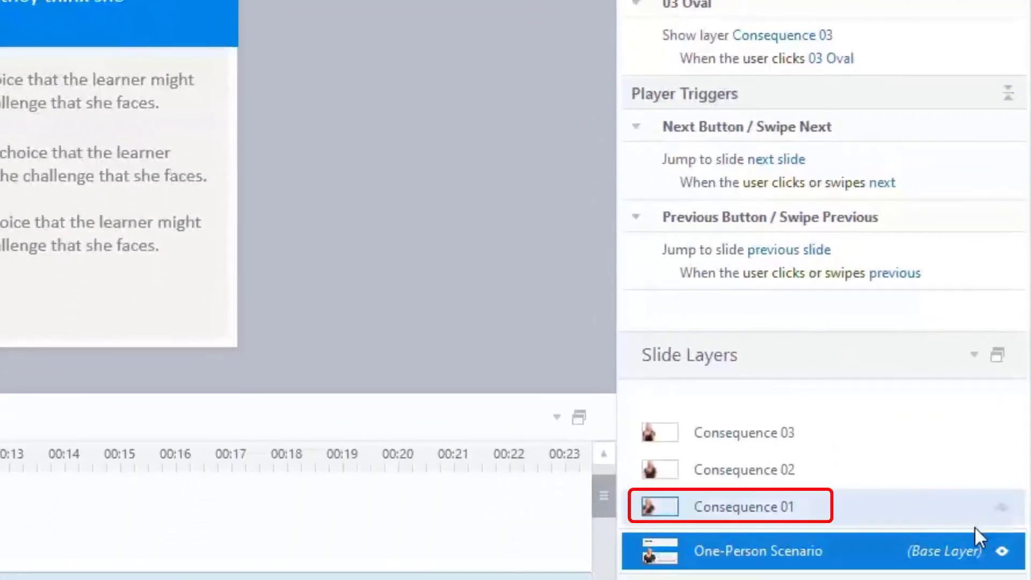
click(743, 506)
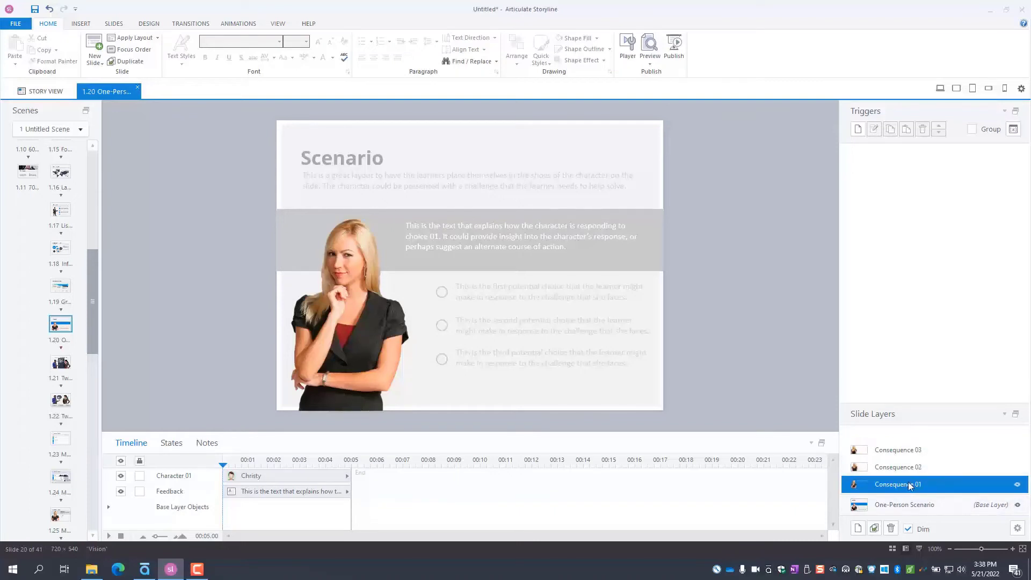
- Check Consequence 01's layer properties, then view the Consequence 02 and Consequence 03 layers
double_click(939, 482)
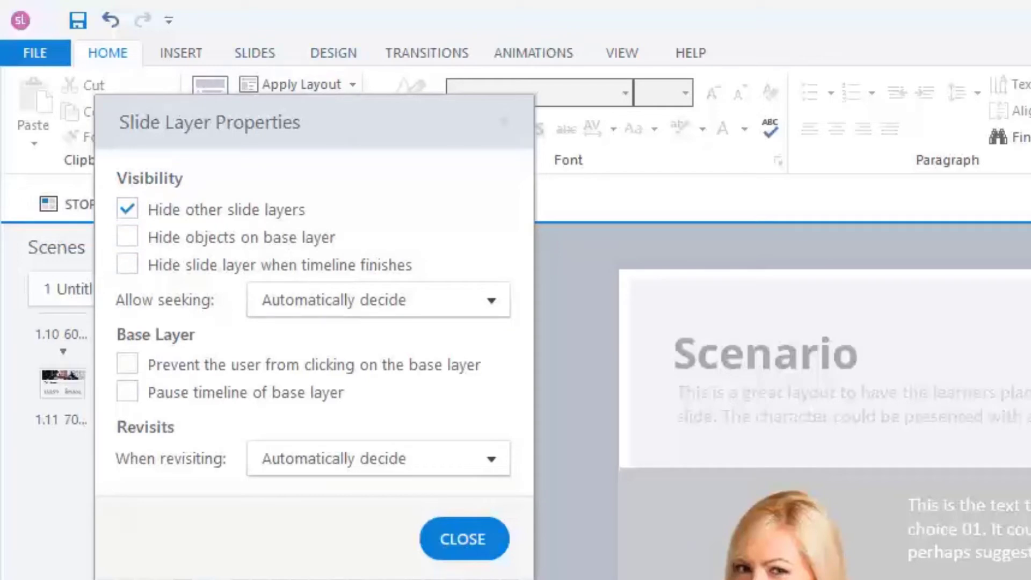
click(463, 539)
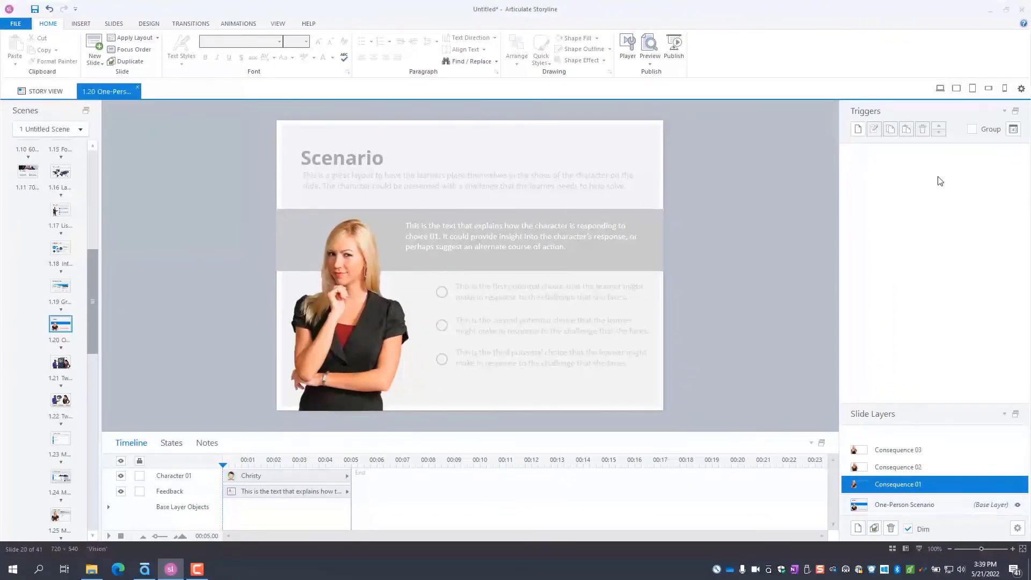
click(898, 468)
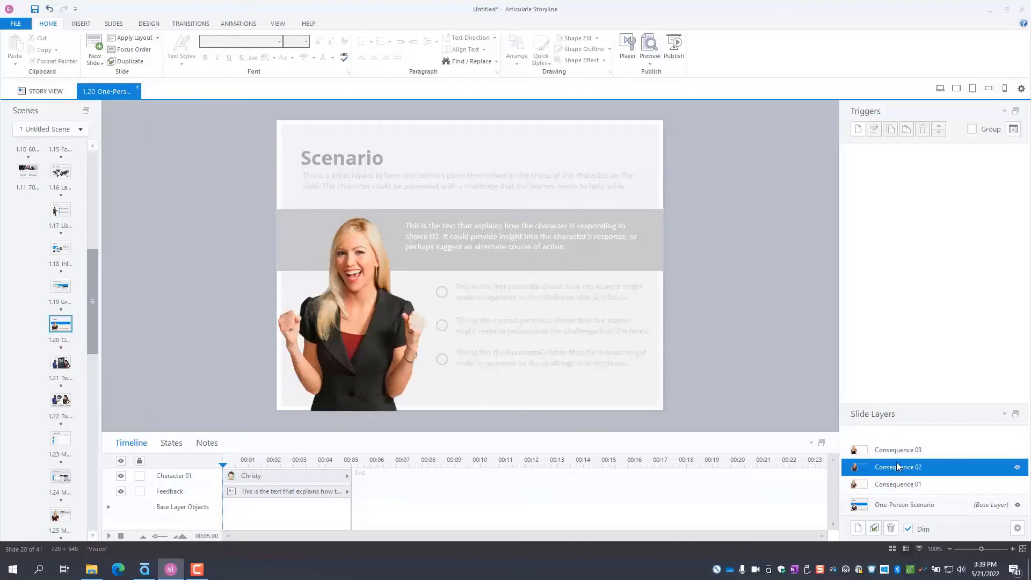
click(890, 457)
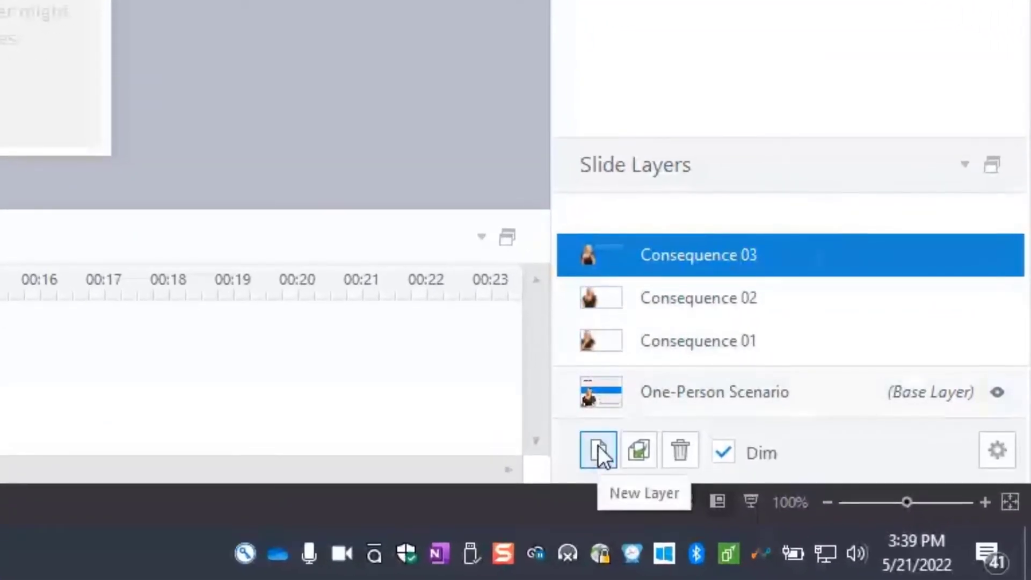
- Add a new slide layer and name it 'Consequence 04'
click(598, 458)
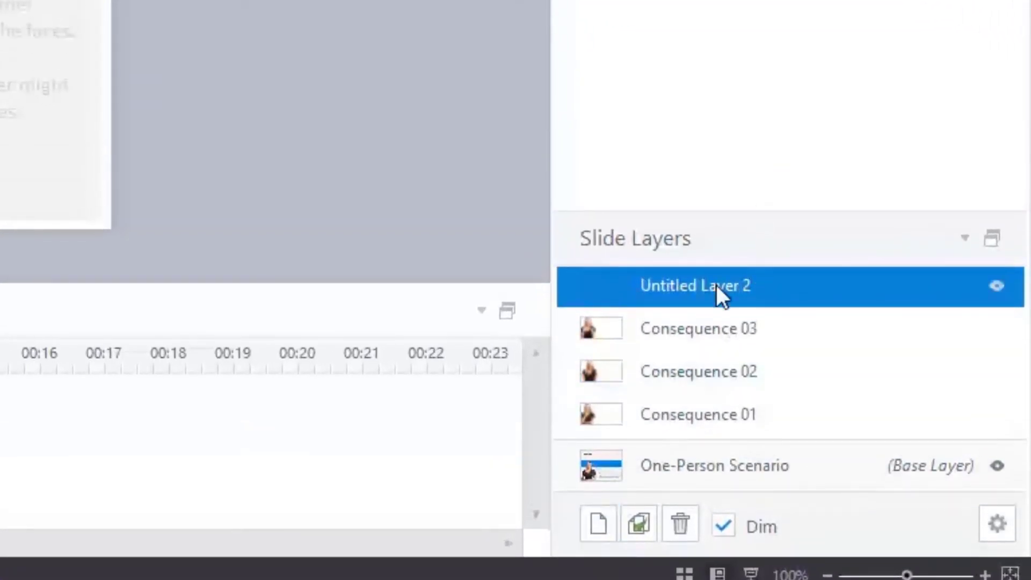
double_click(716, 284)
text(Consequence 04)
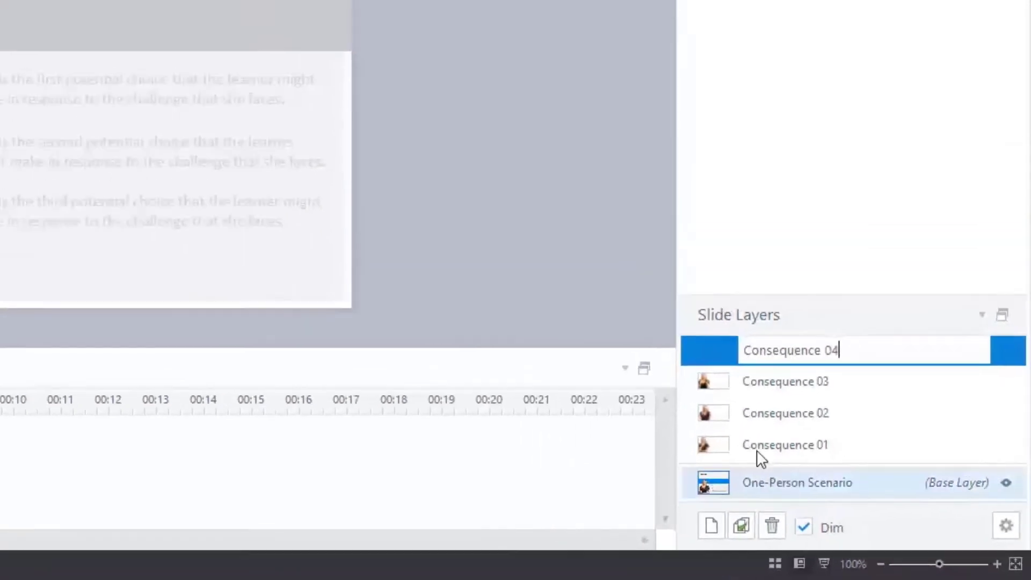
key(Return)
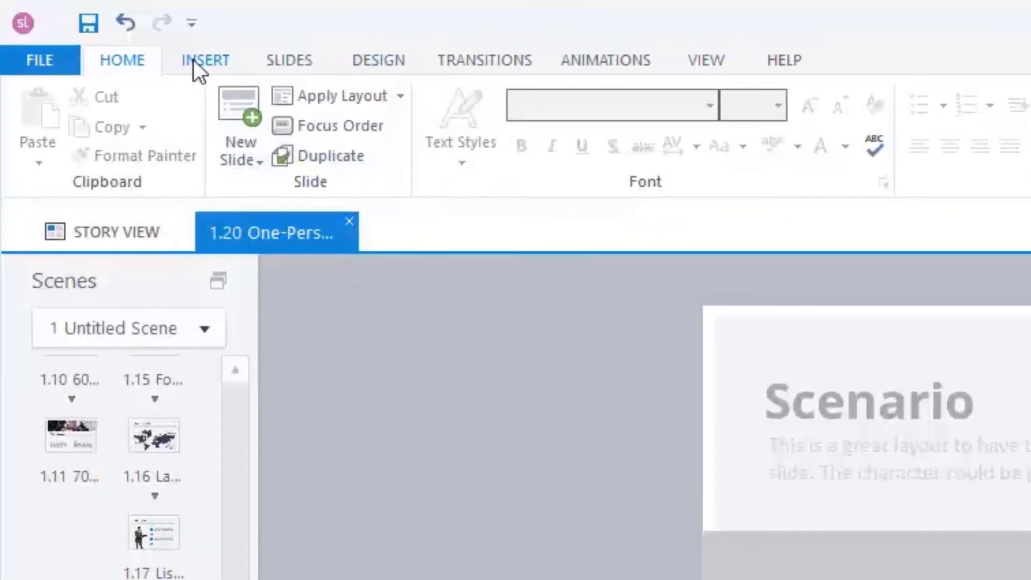
- Insert the character in her smiling thumbs-up pose onto the Consequence 04 layer
click(193, 60)
click(271, 161)
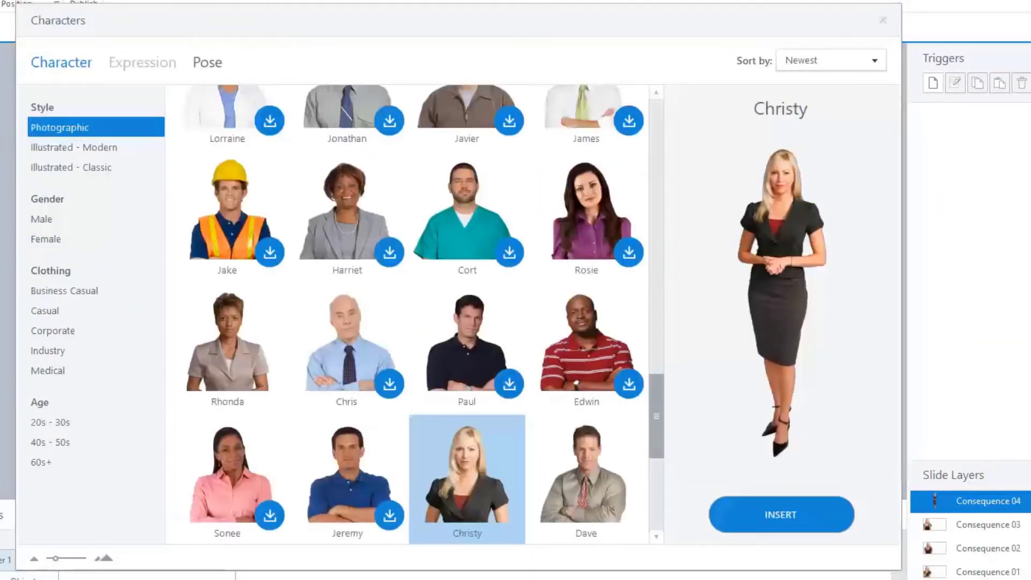
click(207, 67)
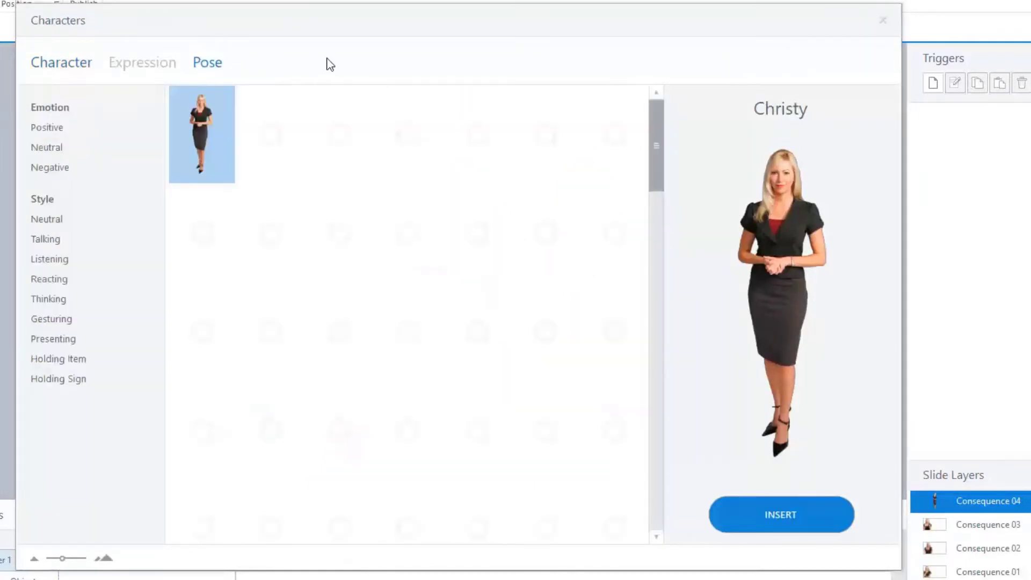
click(408, 429)
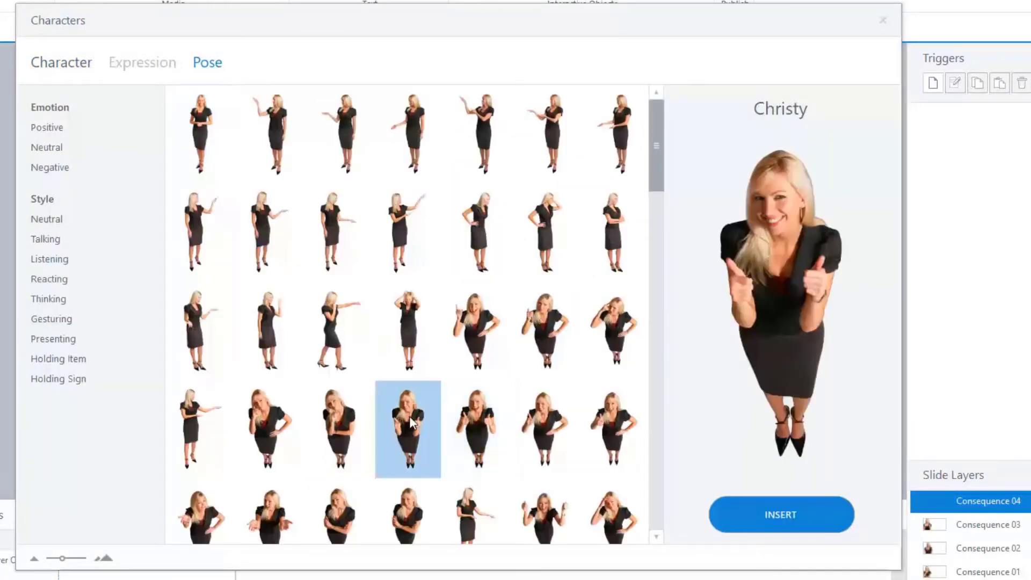
click(795, 515)
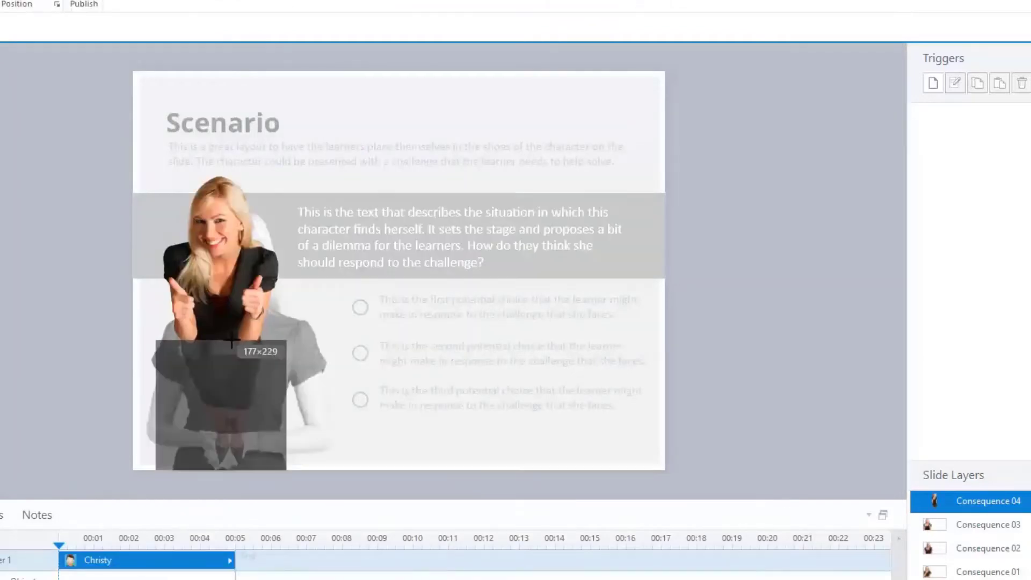
- Enlarge the thumbs-up character and move her to the slide's lower left
click(787, 171)
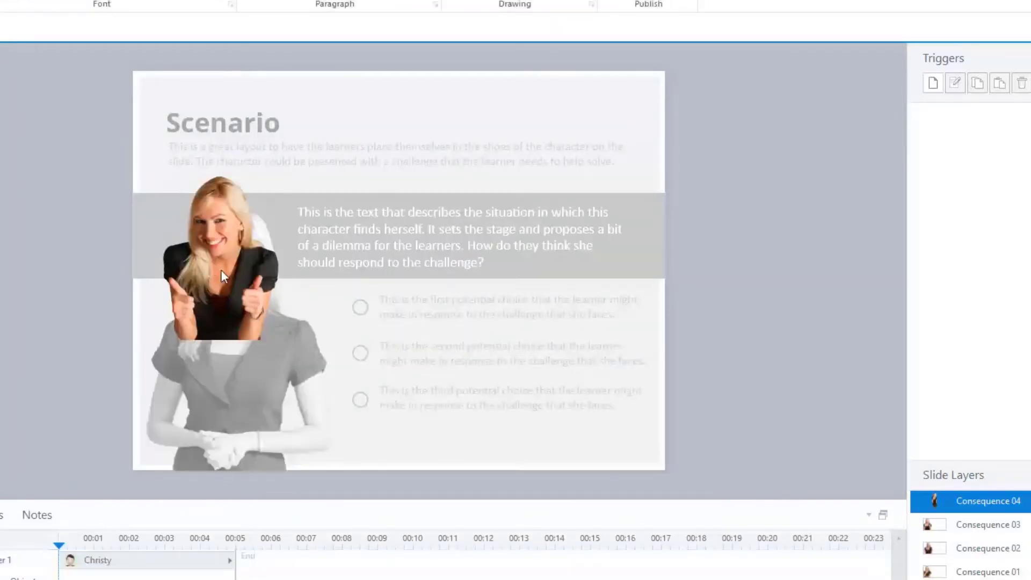
click(252, 300)
drag(286, 338, 368, 445)
drag(288, 363, 262, 388)
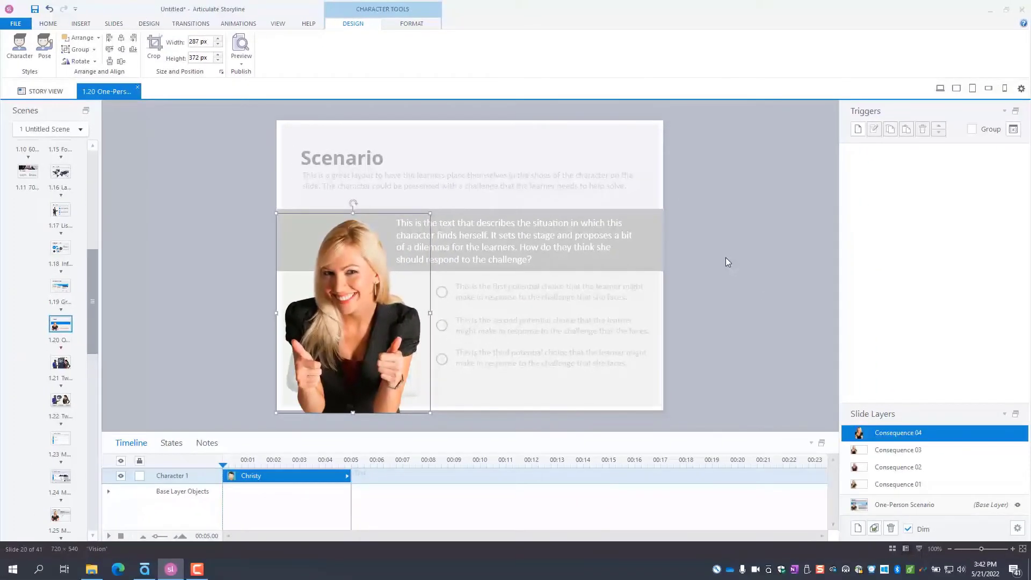
click(726, 258)
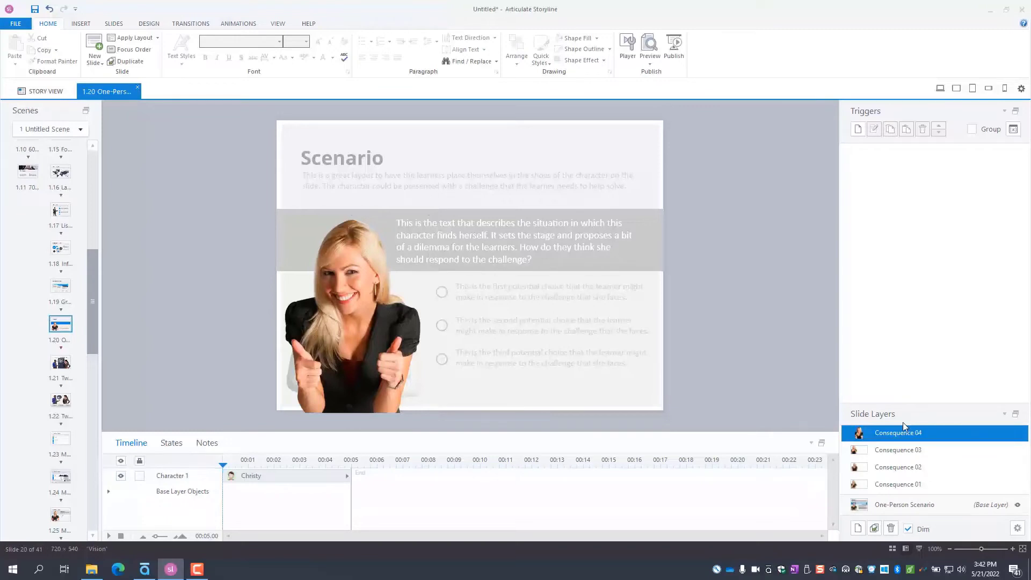
- On the base layer, duplicate the third answer choice below it and delete the copy's text
click(894, 504)
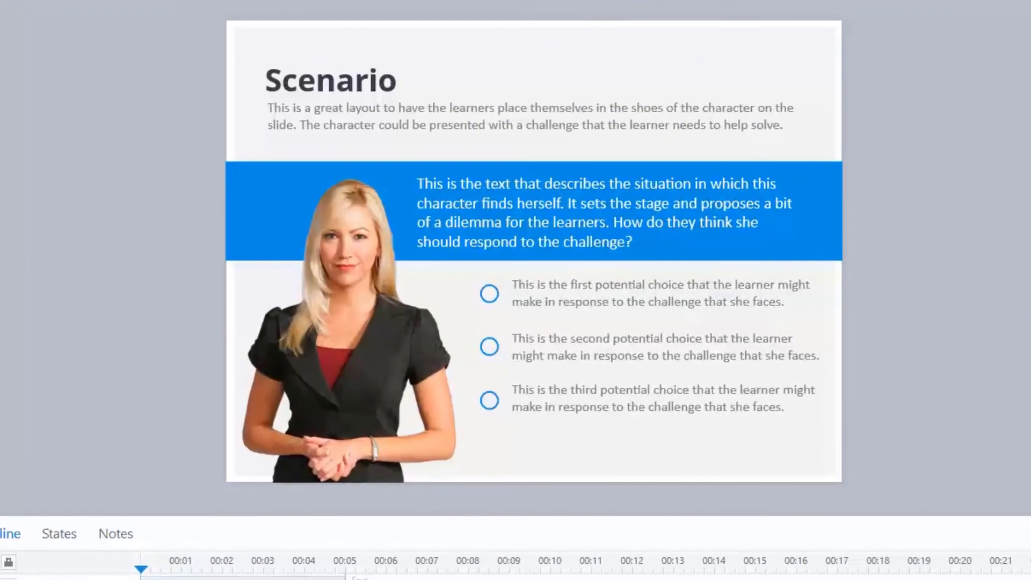
click(478, 355)
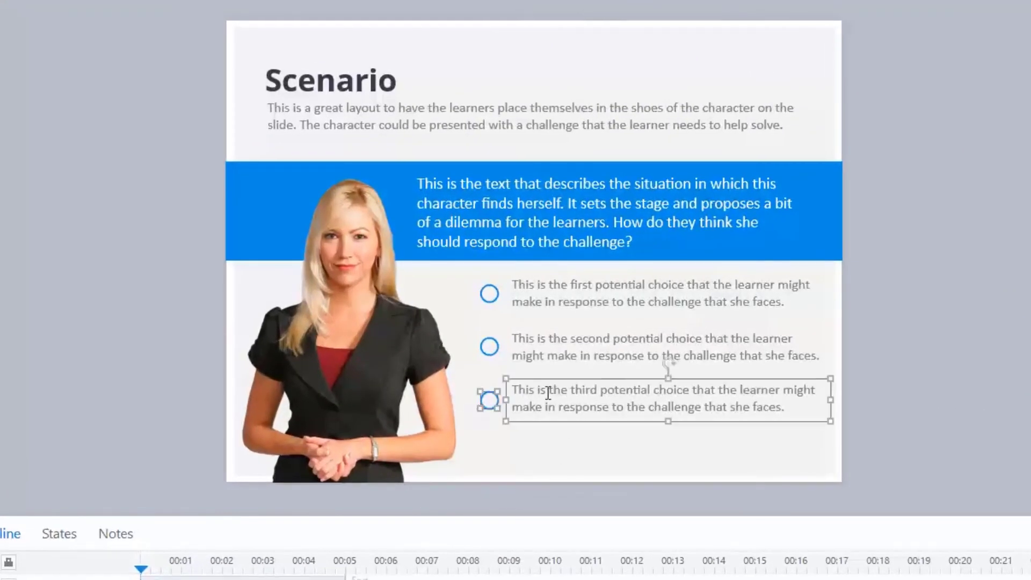
right_click(579, 379)
click(642, 410)
key(ctrl+v)
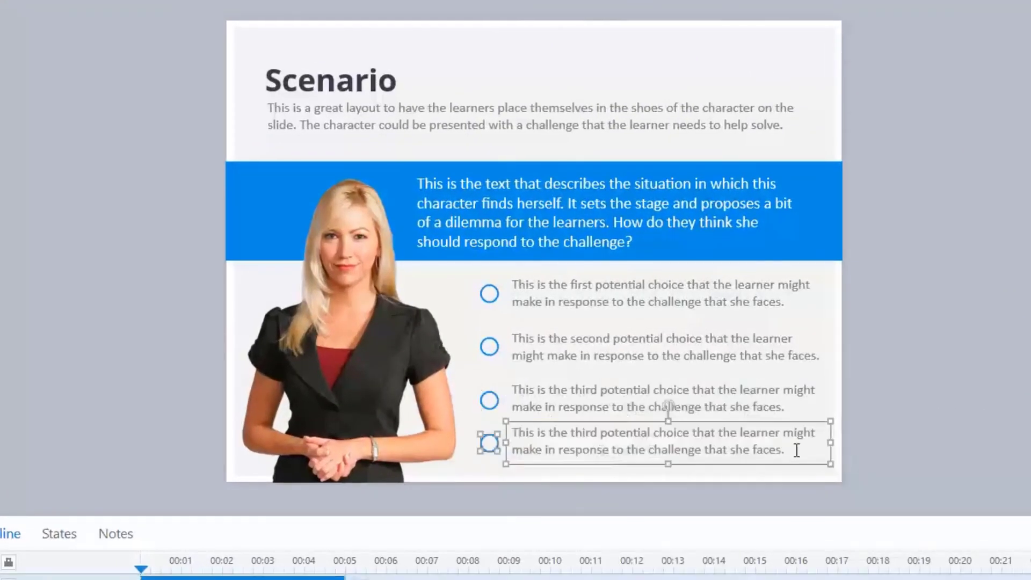
drag(797, 449, 545, 436)
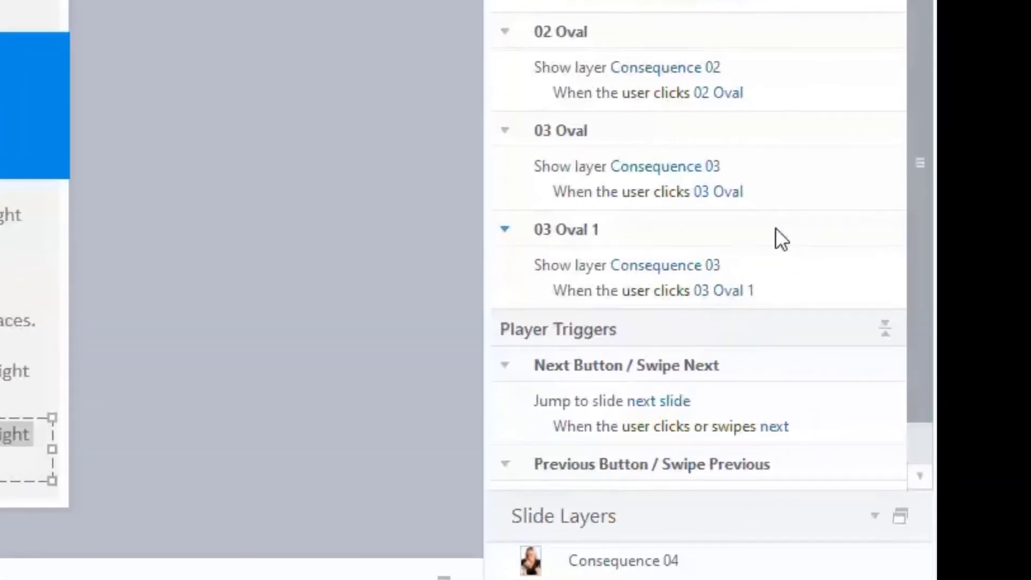
key(Delete)
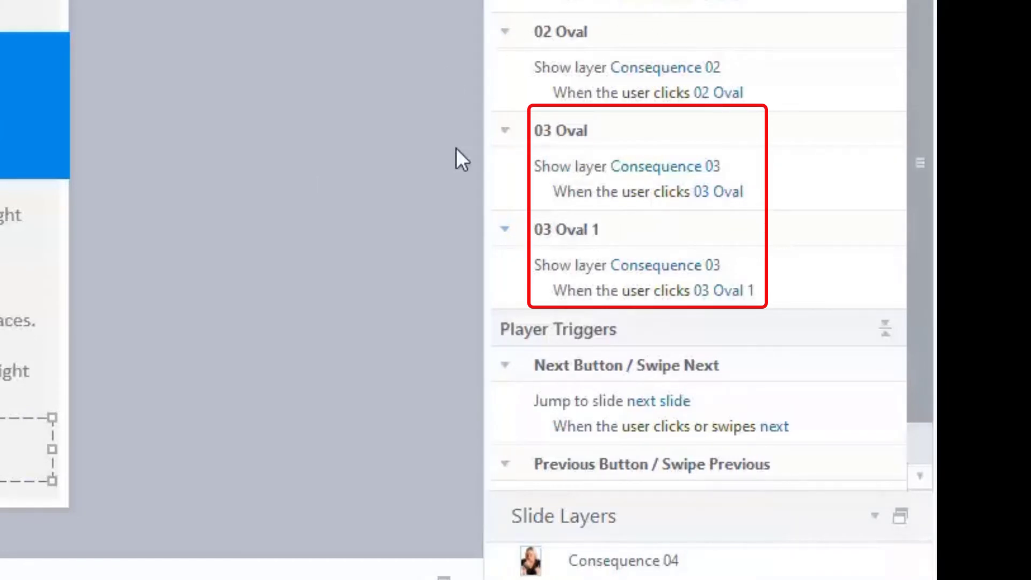
click(178, 204)
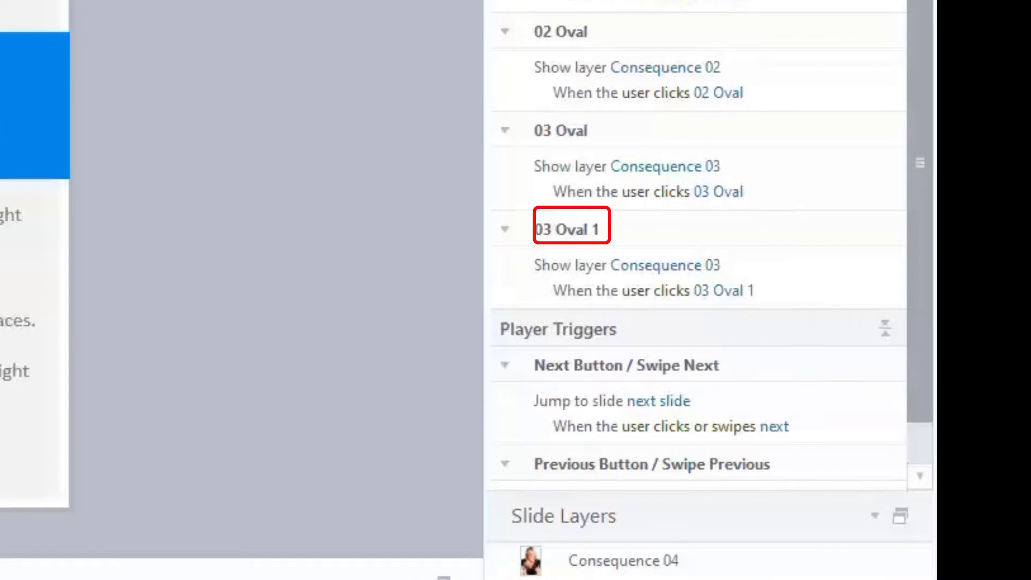
- Rename the pasted oval object from '03 Oval 1' to '04 Oval' in the timeline
click(626, 265)
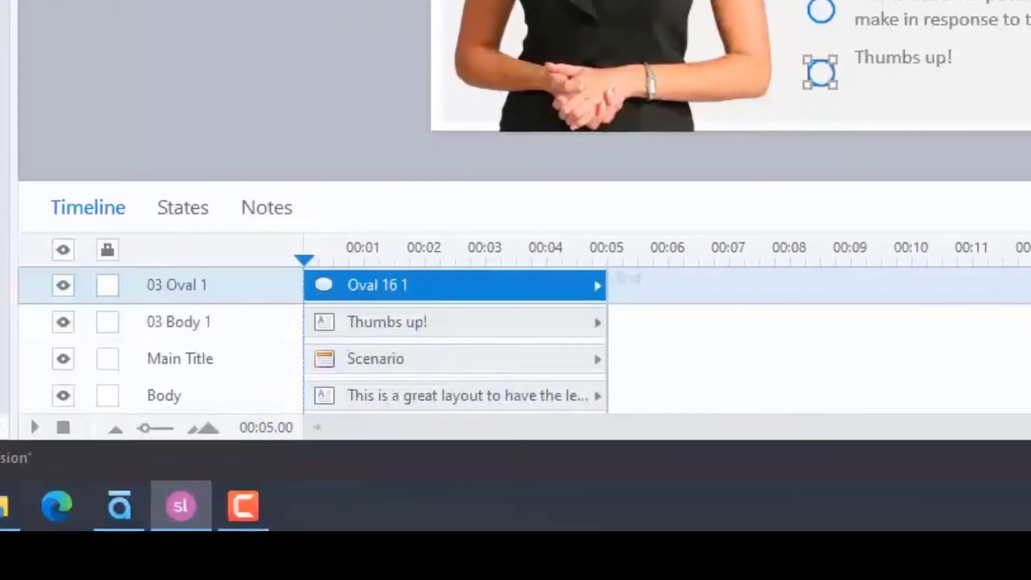
scroll(193, 292, up, 2)
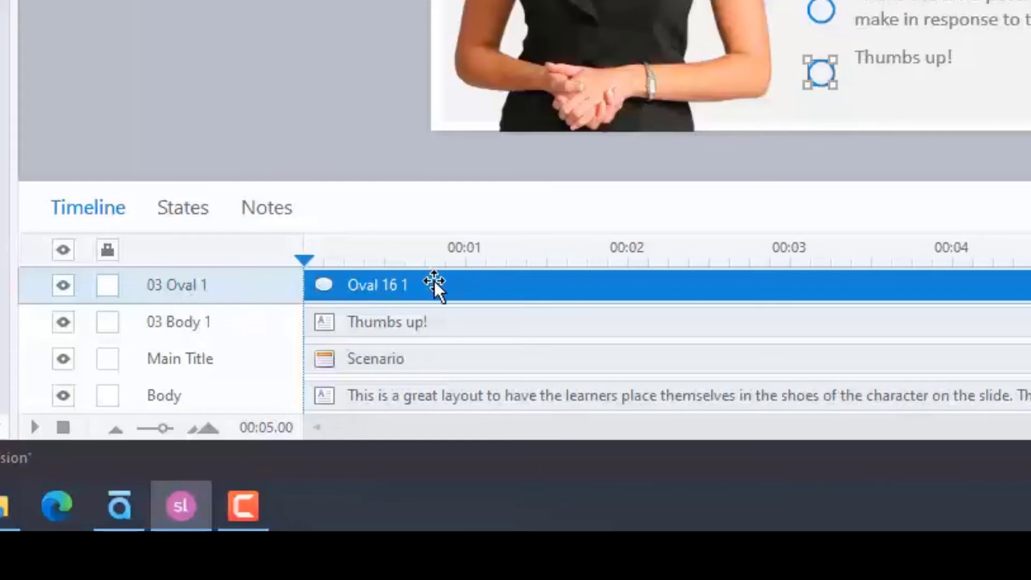
double_click(175, 285)
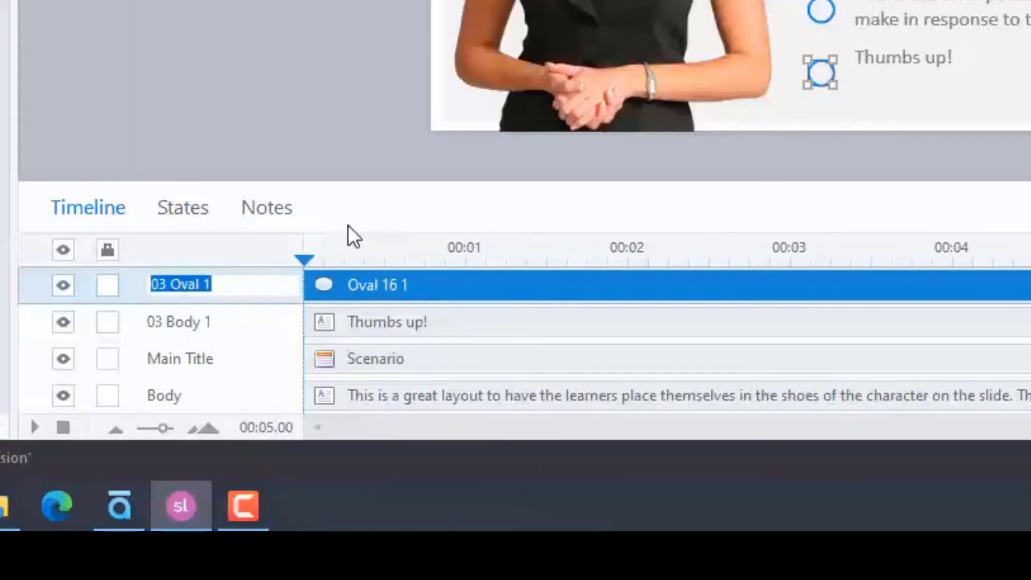
text(04 Oval)
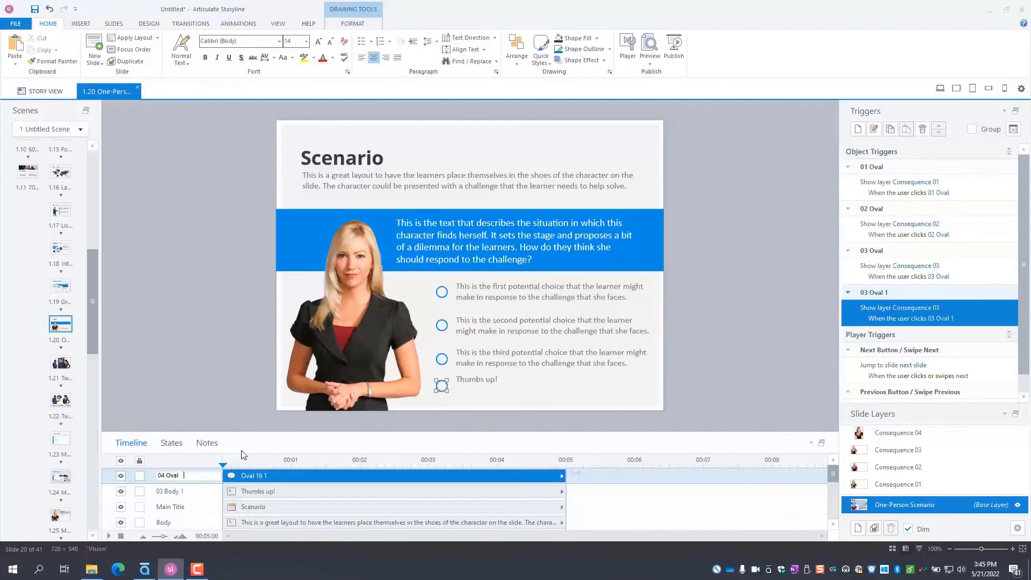
- Confirm the 04 Oval name and retarget its trigger to show layer Consequence 04
key(Return)
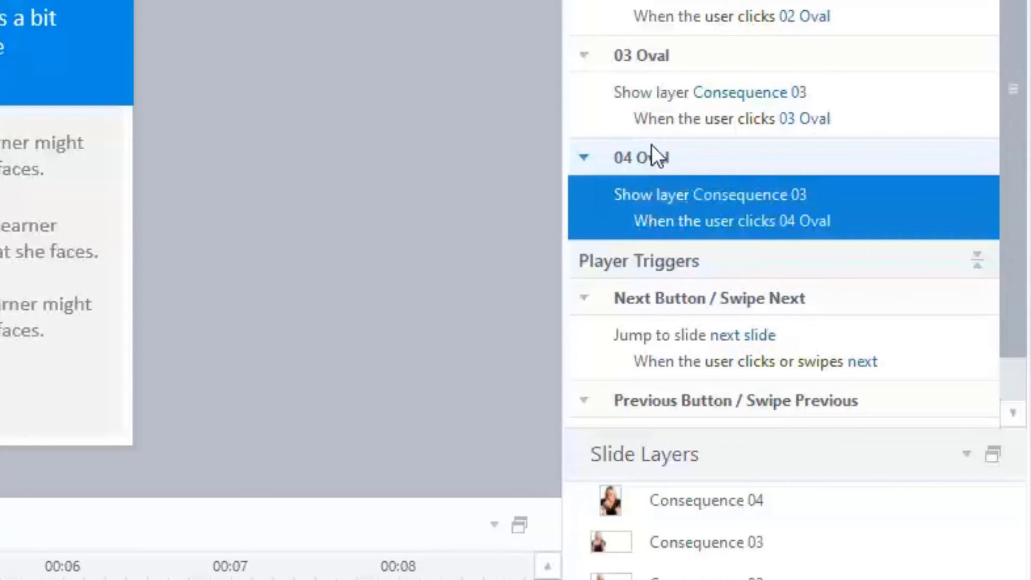
click(756, 158)
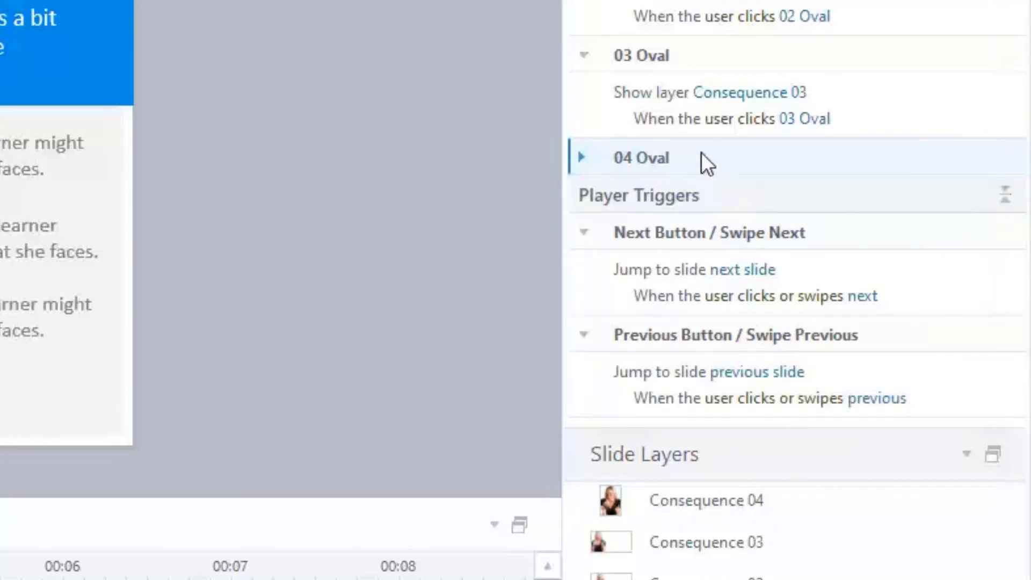
click(702, 158)
click(771, 200)
click(773, 200)
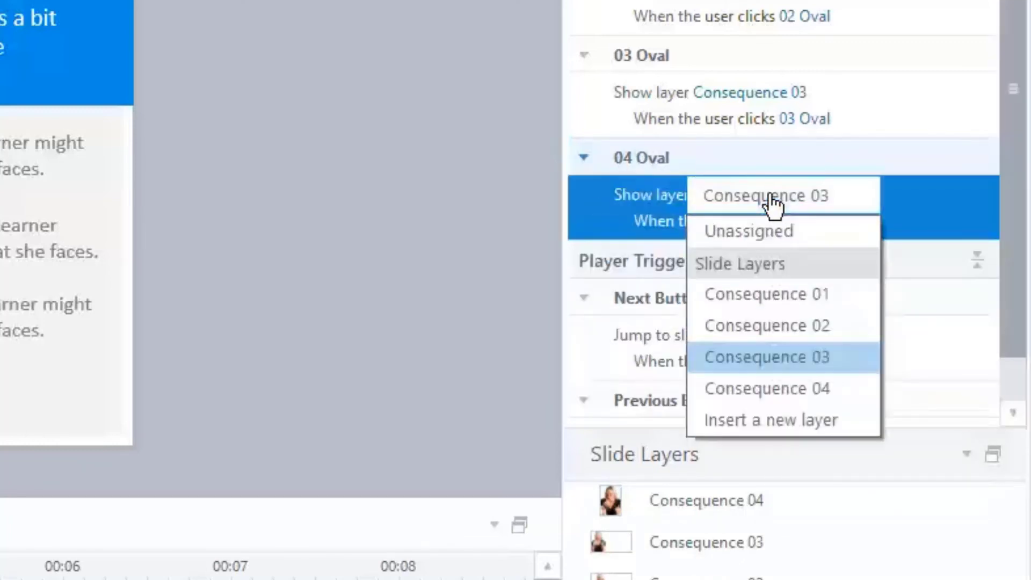
click(814, 390)
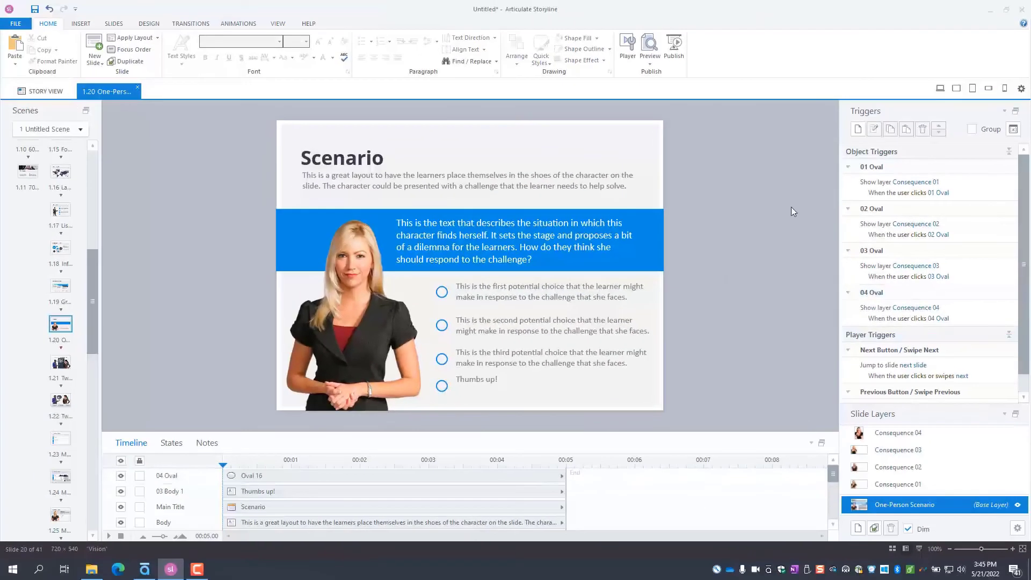
- Preview this slide and try the Thumbs up, third and second choices
click(649, 60)
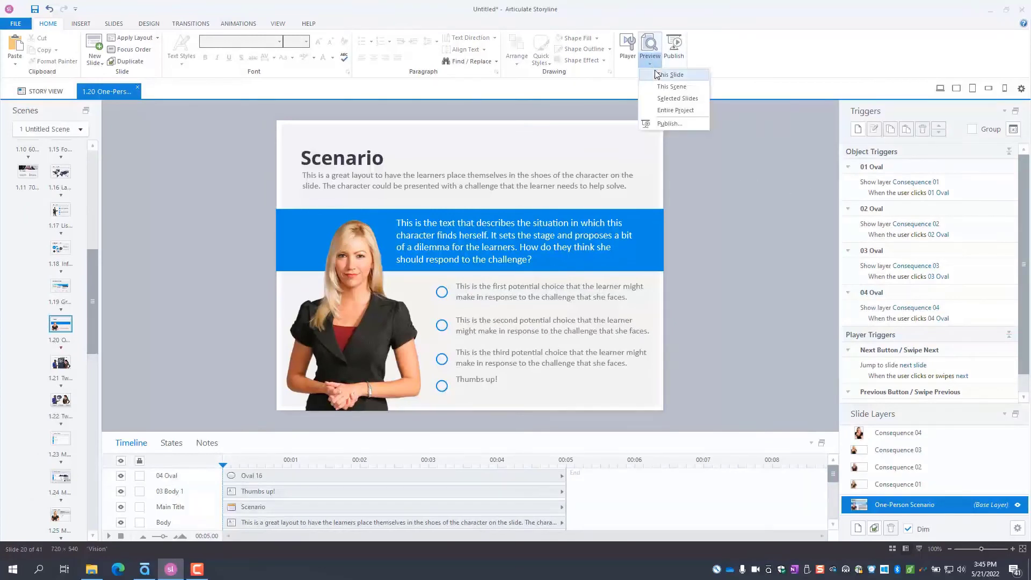
click(656, 75)
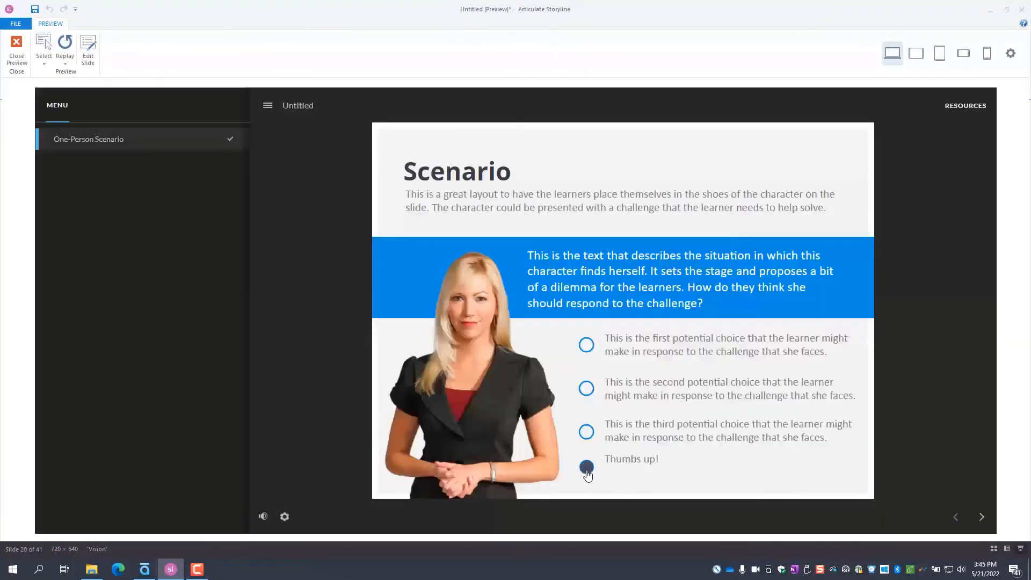
click(587, 470)
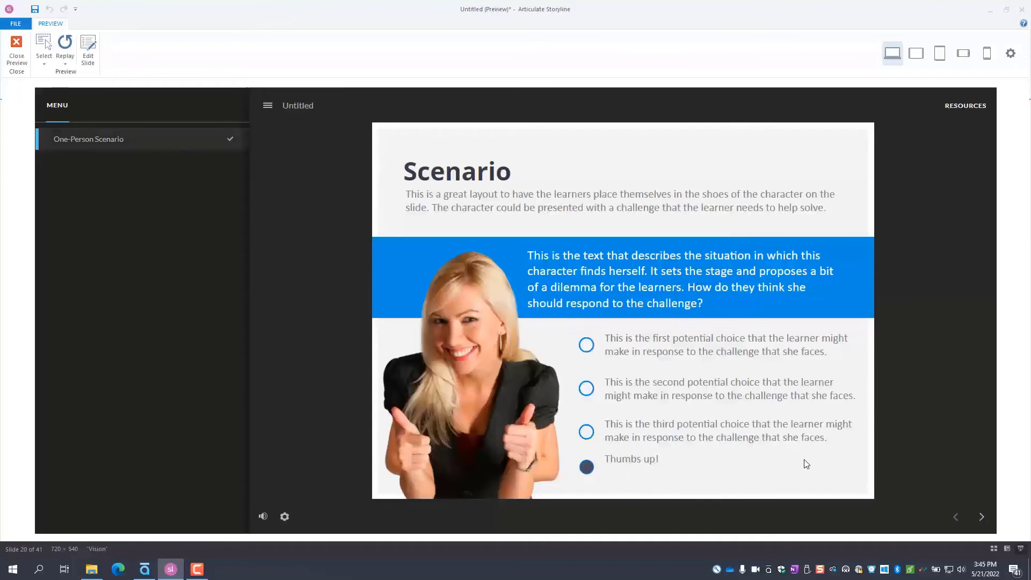
click(587, 433)
click(586, 388)
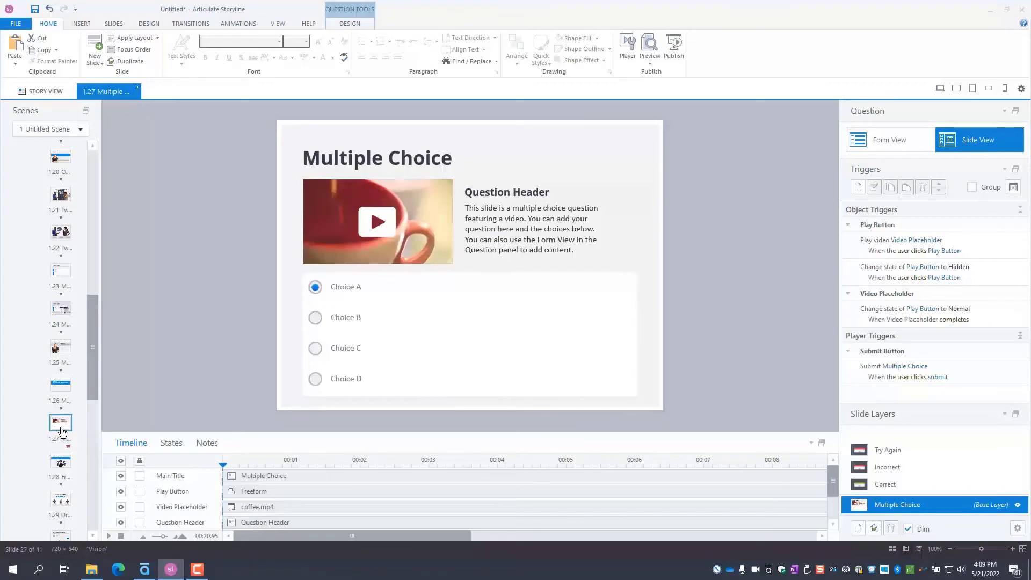
- Go to slide 1.28, then open slide 1.23 Multiple Choice with the Slides ribbon showing
click(63, 462)
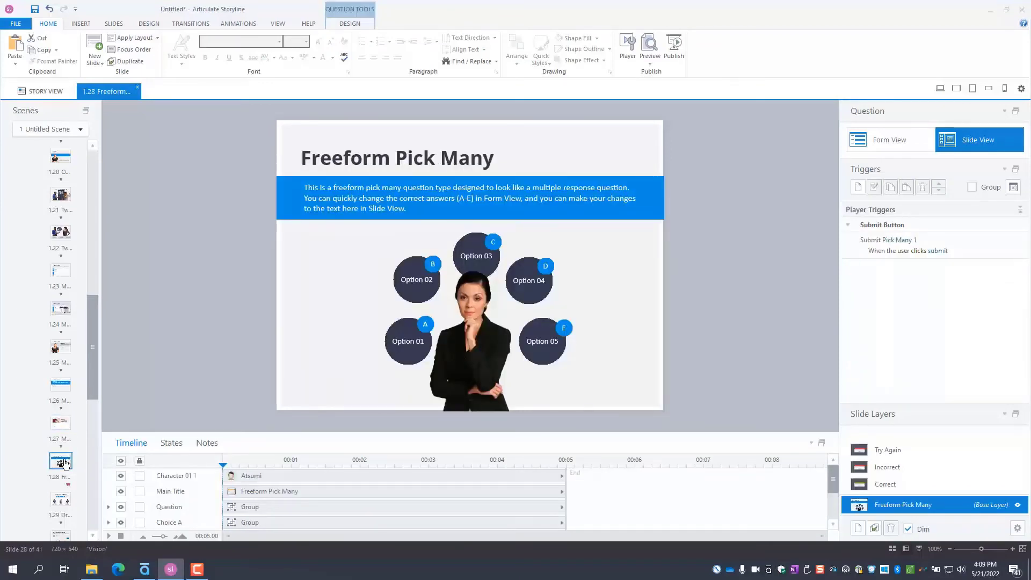
click(66, 270)
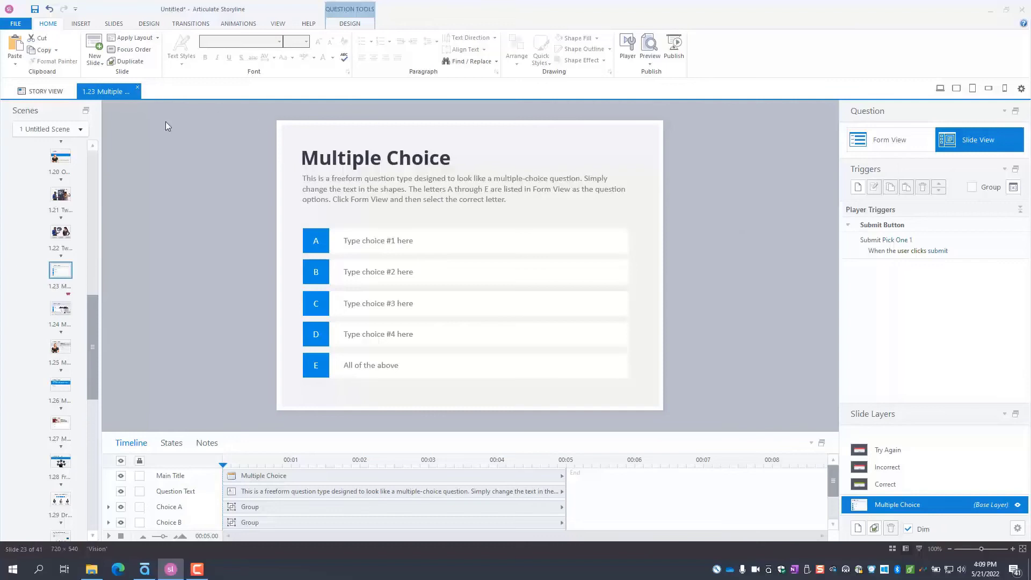
click(115, 24)
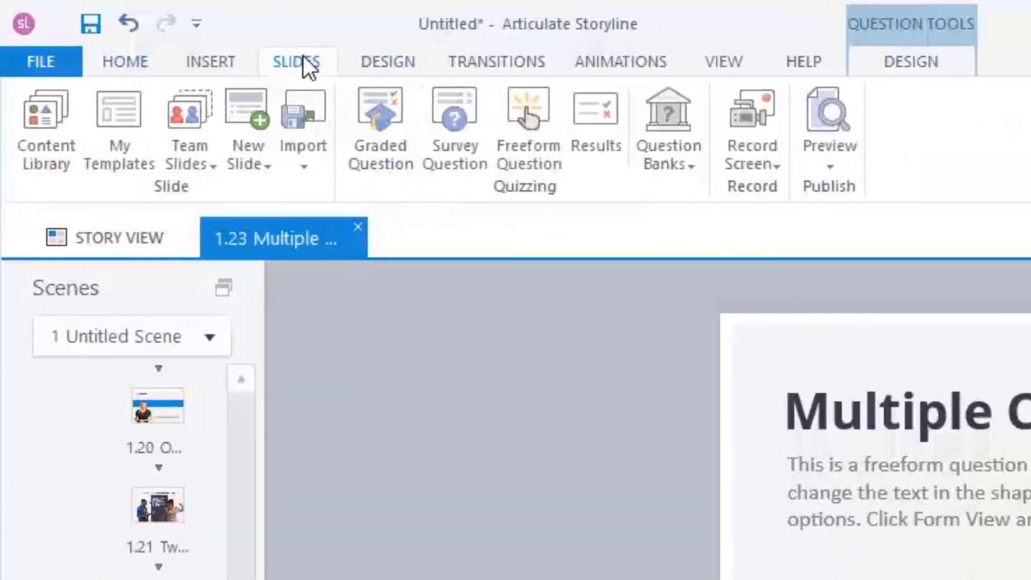
- Browse the Freeform Questions templates in the Insert Slide dialog
click(532, 111)
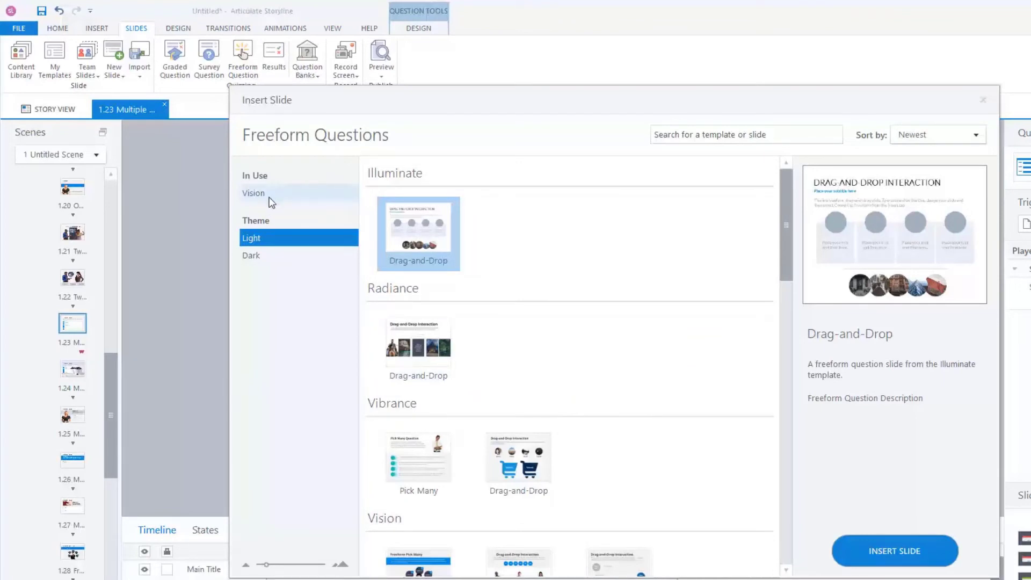
scroll(623, 357, down, 10)
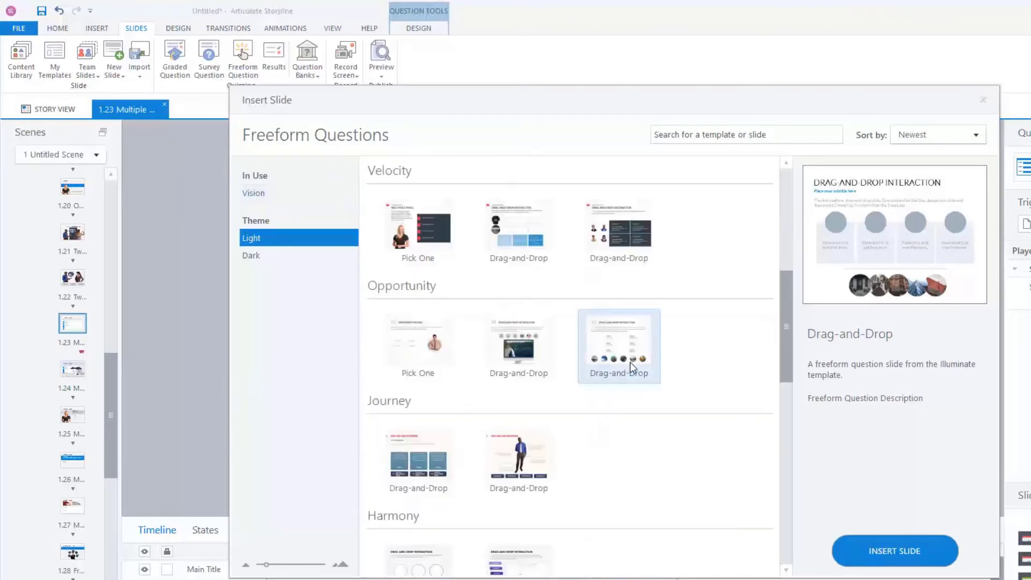
scroll(632, 371, down, 4)
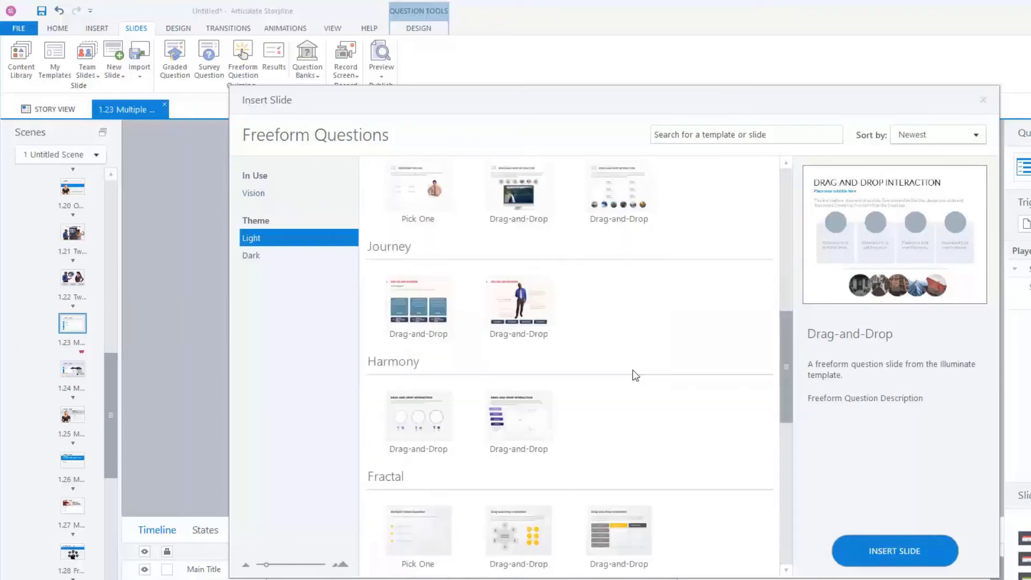
scroll(644, 365, up, 10)
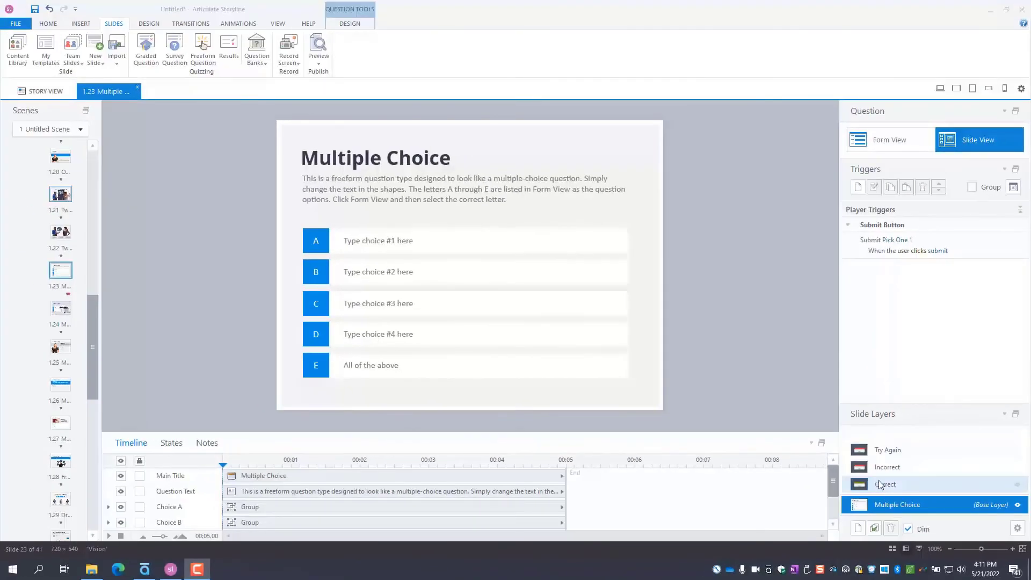
click(880, 484)
click(881, 468)
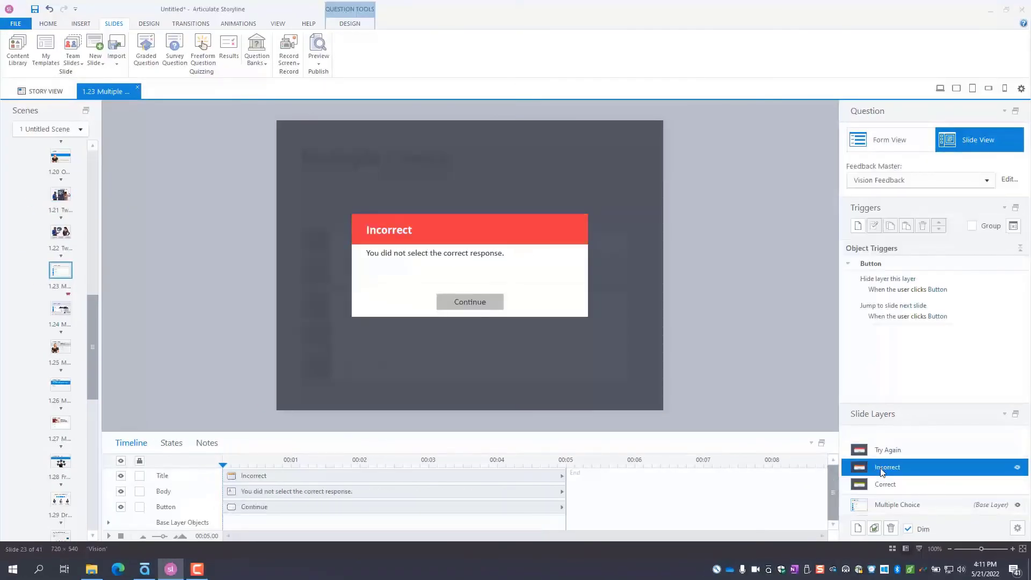
click(887, 451)
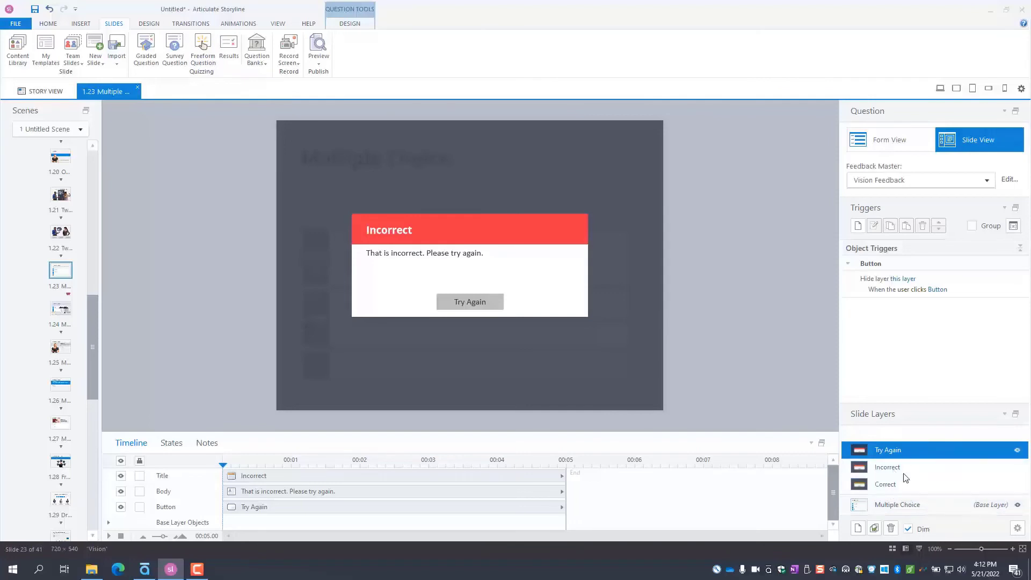
click(901, 503)
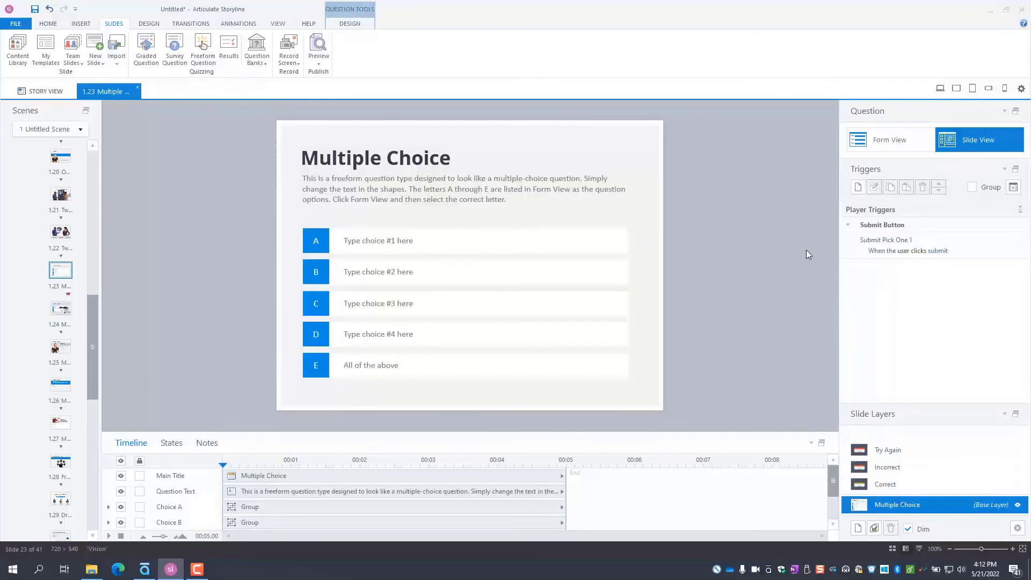
- Replace choice A's placeholder text with 'My answer'
click(612, 241)
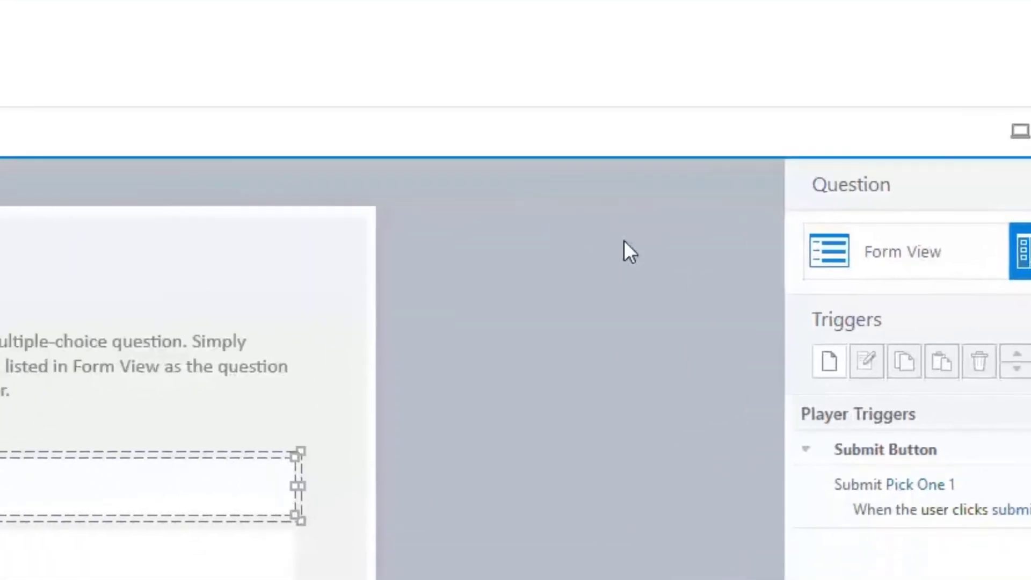
text(My answer)
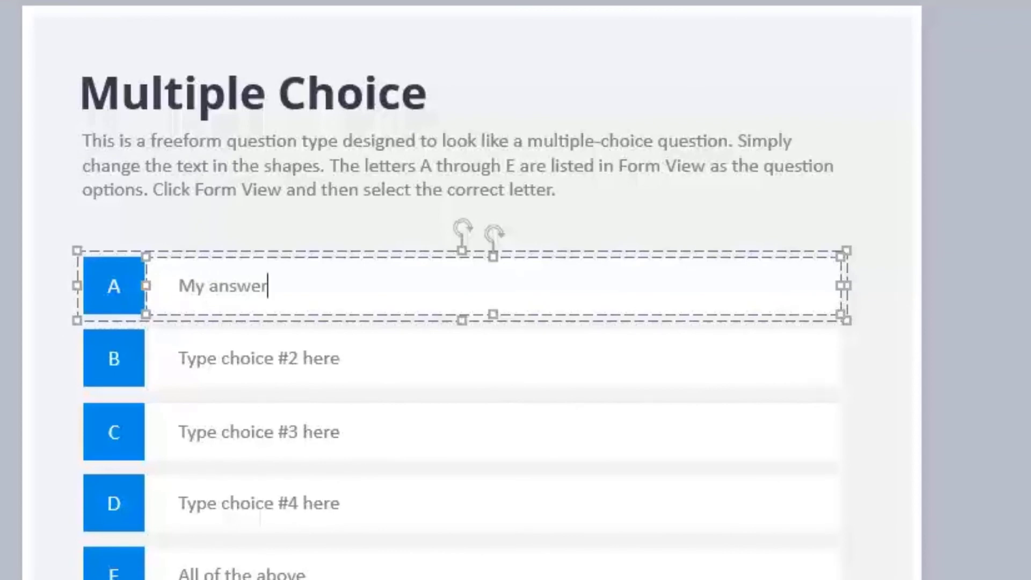
key(Escape)
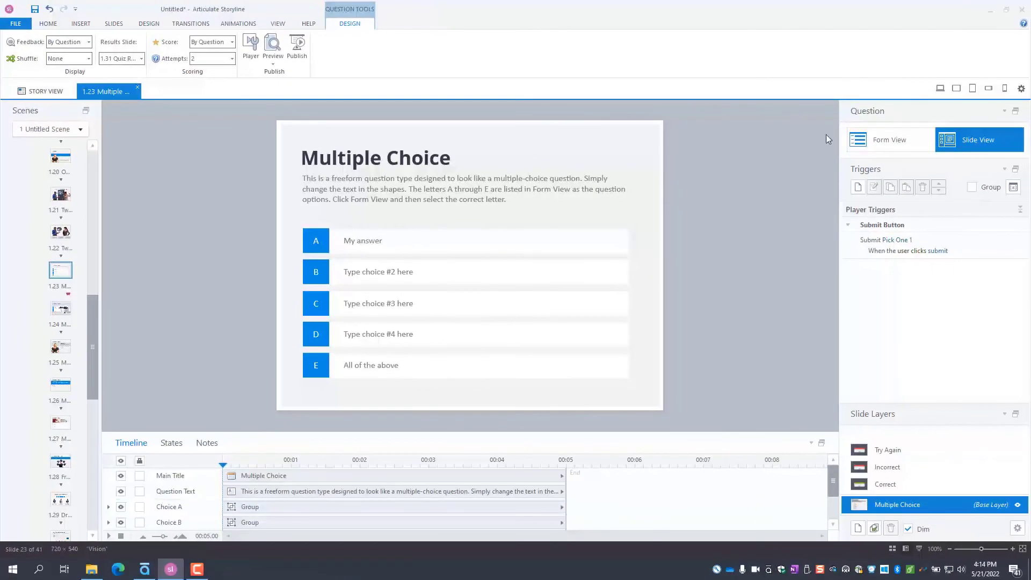
- In form view, mark choice C correct and change the Incorrect feedback to 'Wrong'
click(883, 142)
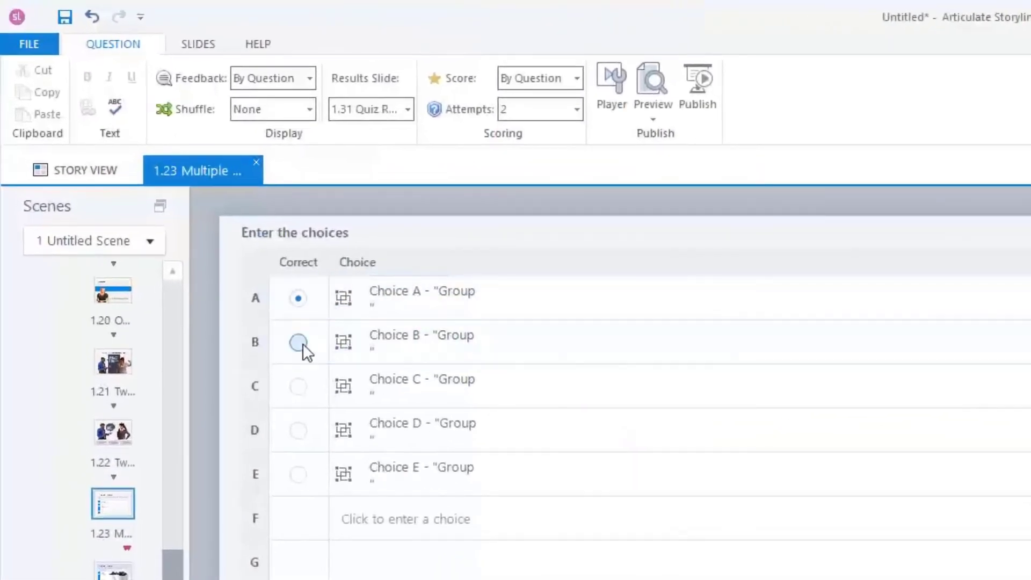
click(301, 385)
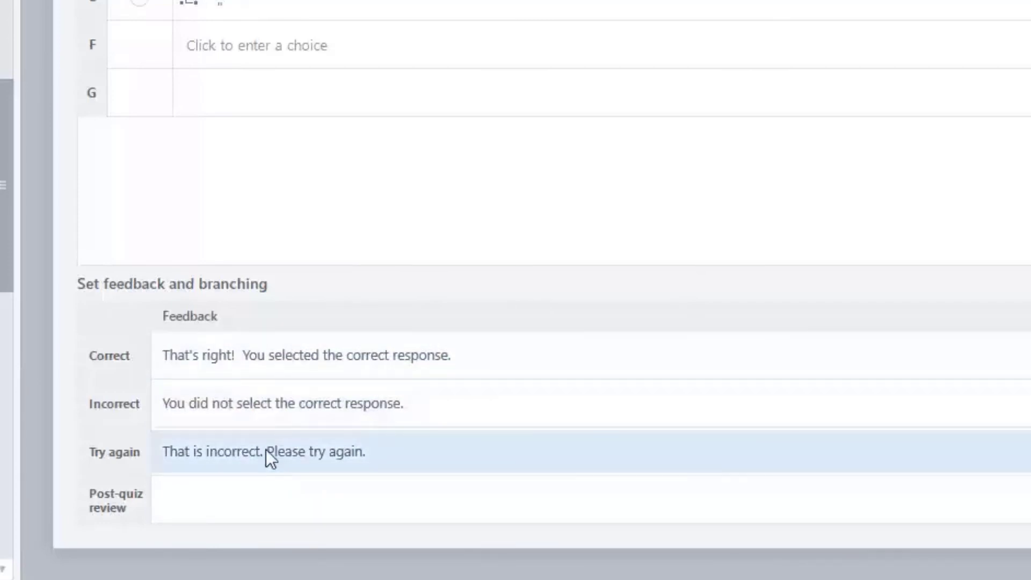
click(385, 407)
drag(424, 407, 20, 415)
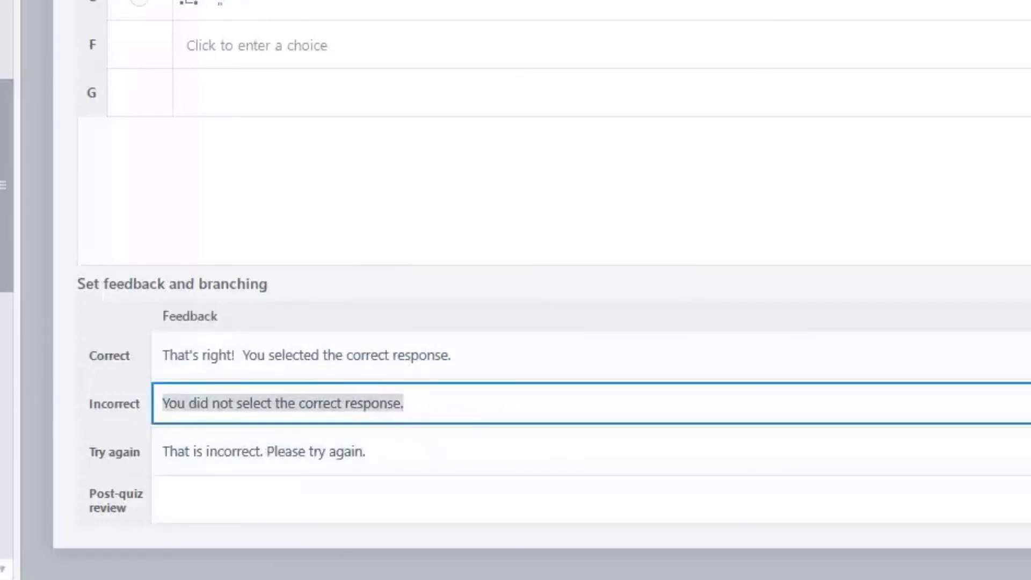
text(Wrong)
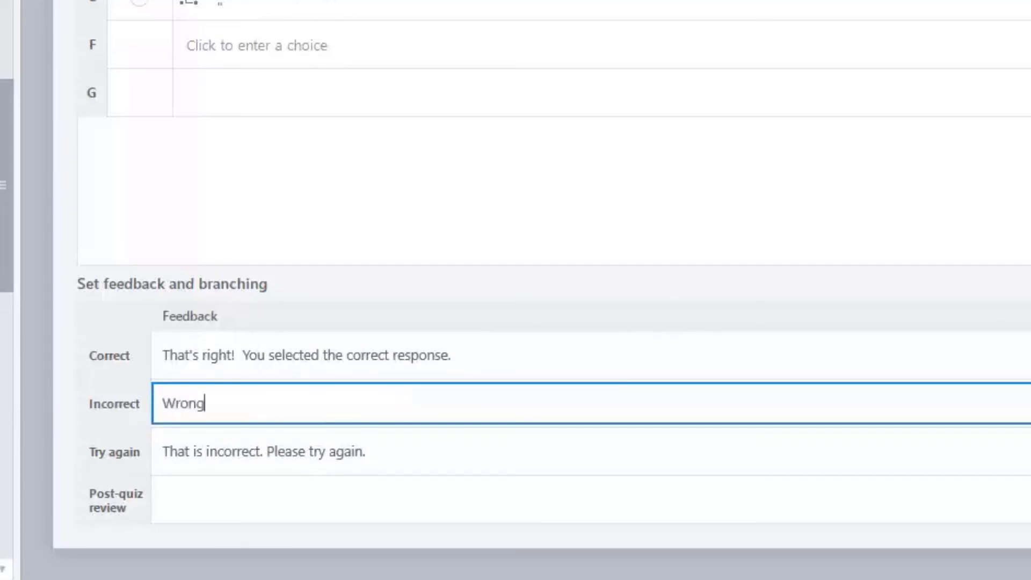
key(Return)
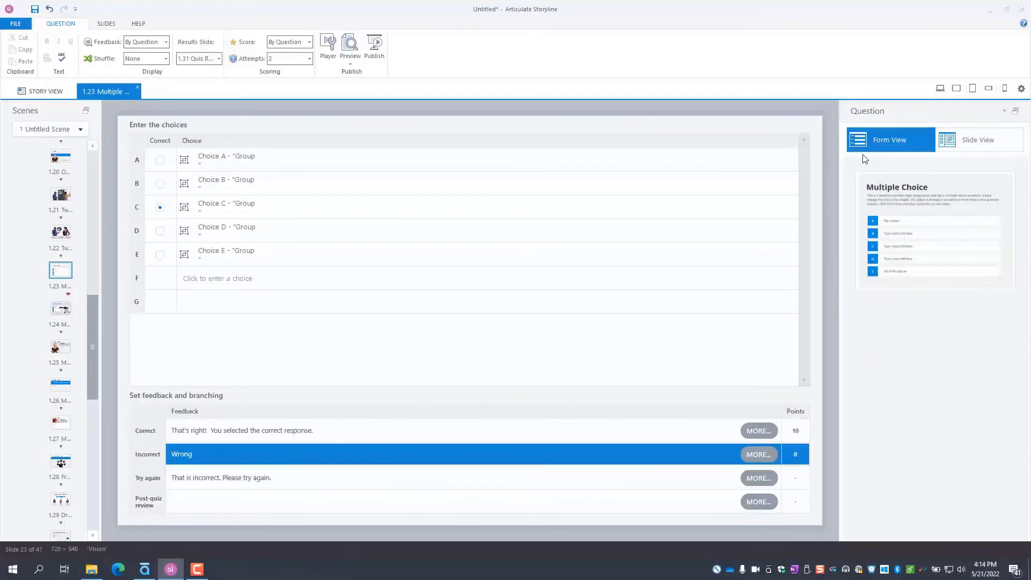
- Return to slide view and show the Incorrect feedback layer
click(961, 140)
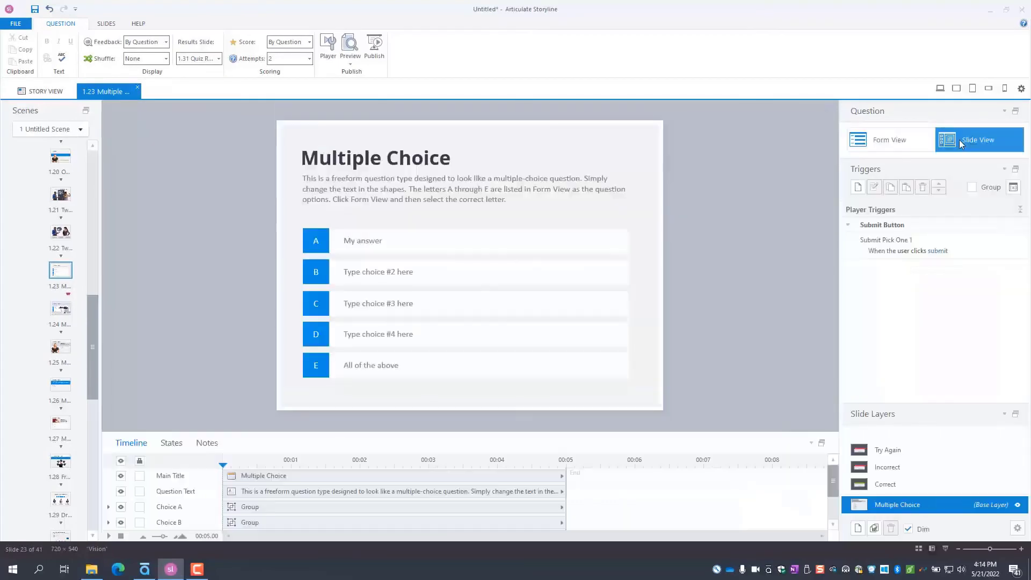
click(892, 466)
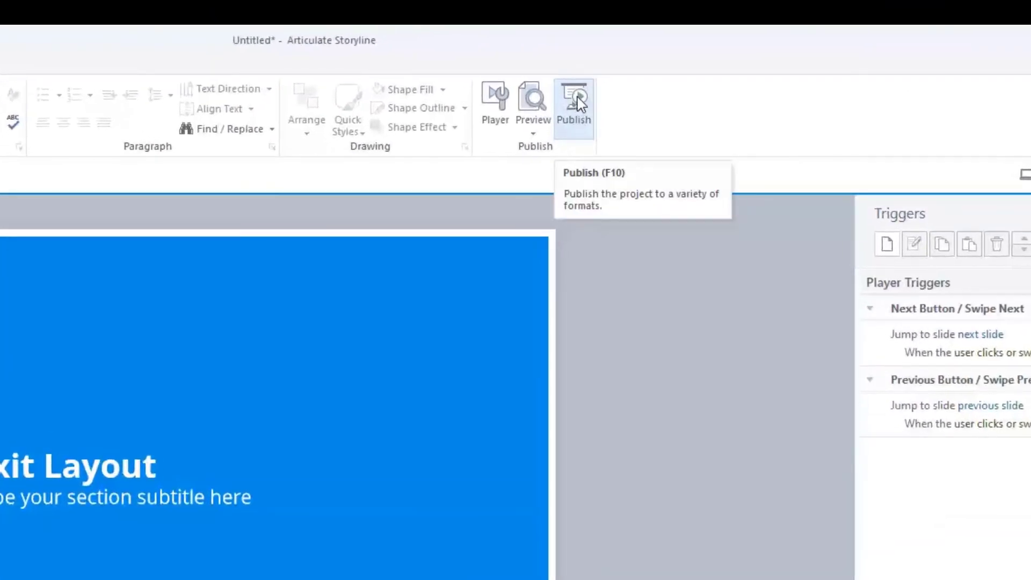
- Review the Web, Video, LMS (keeping SCORM 1.2), CD and Word publish options
click(574, 114)
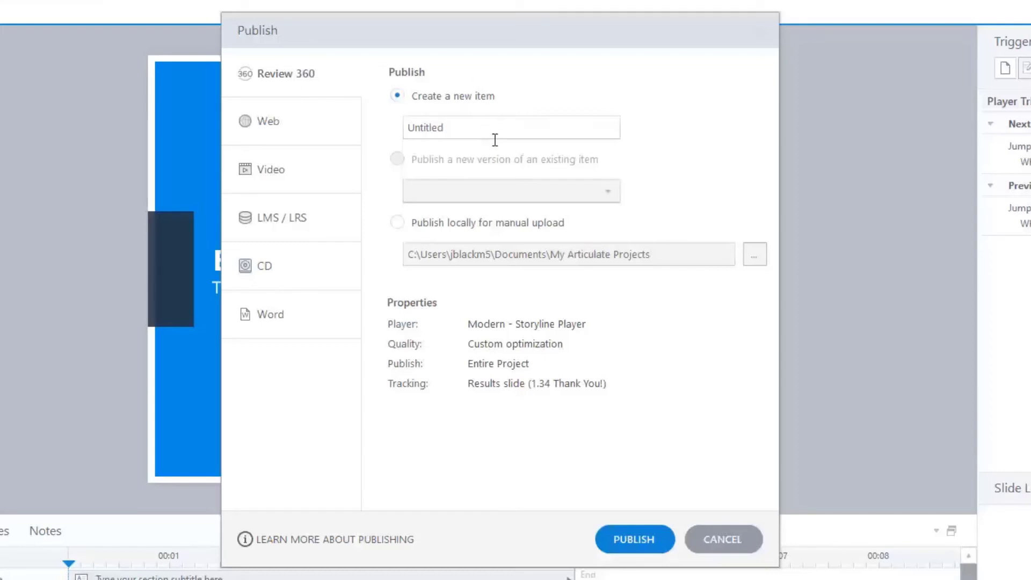
click(266, 123)
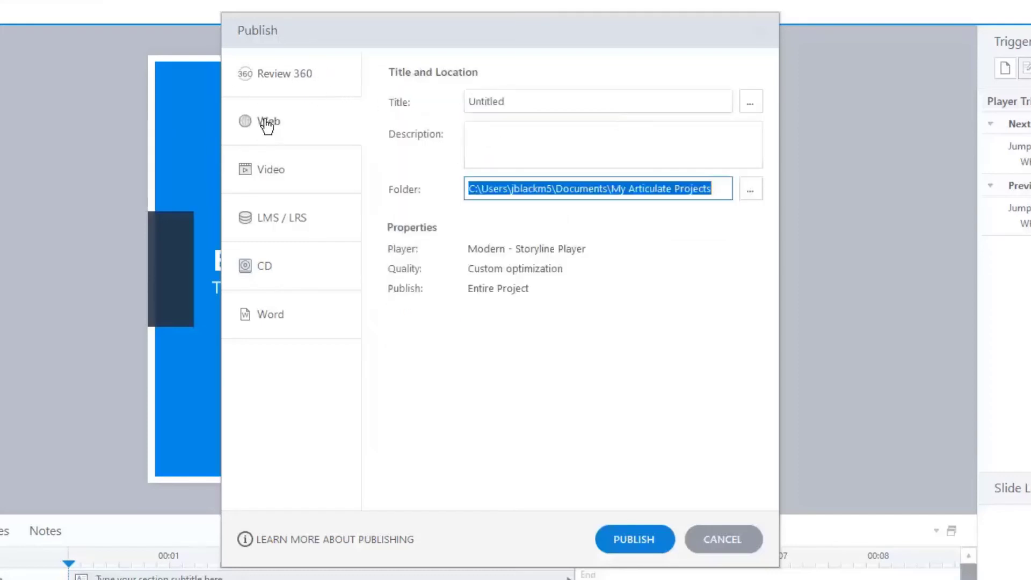
click(275, 170)
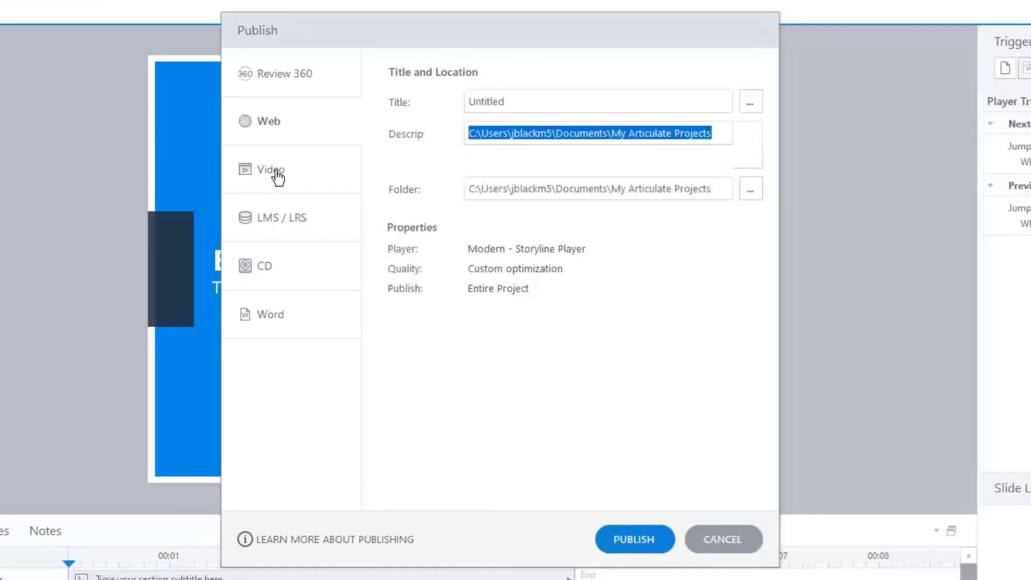
click(283, 223)
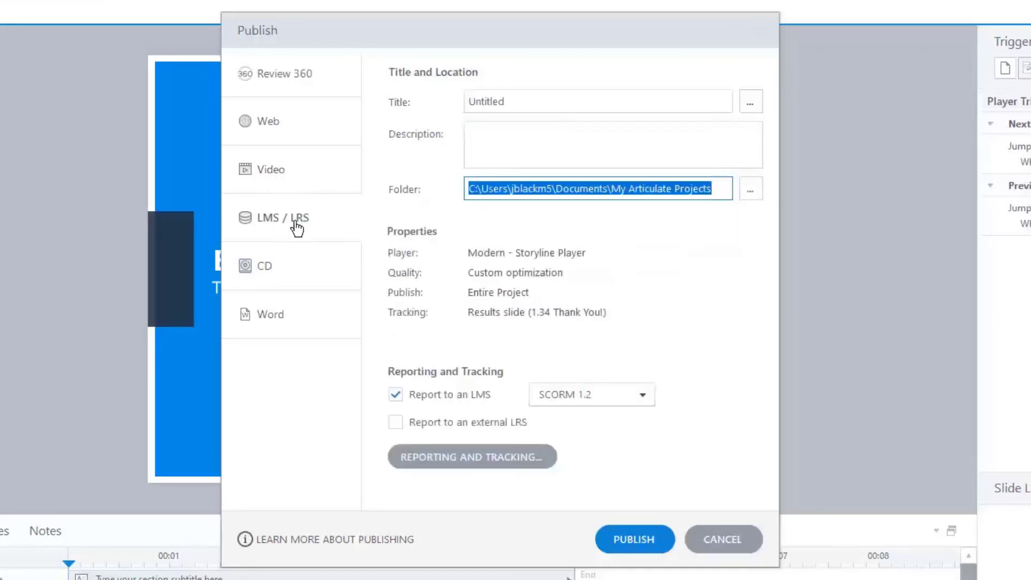
click(640, 396)
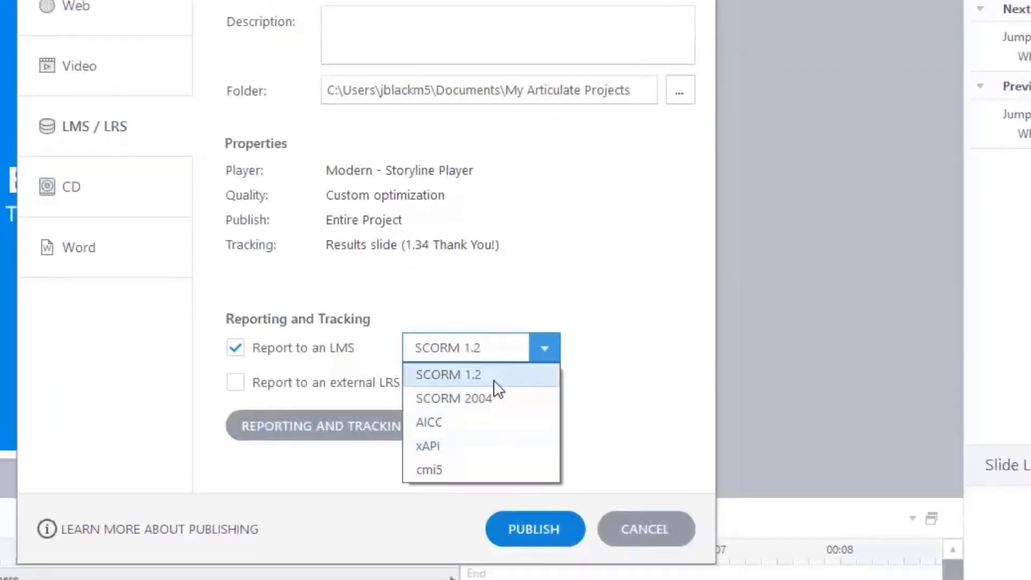
click(595, 232)
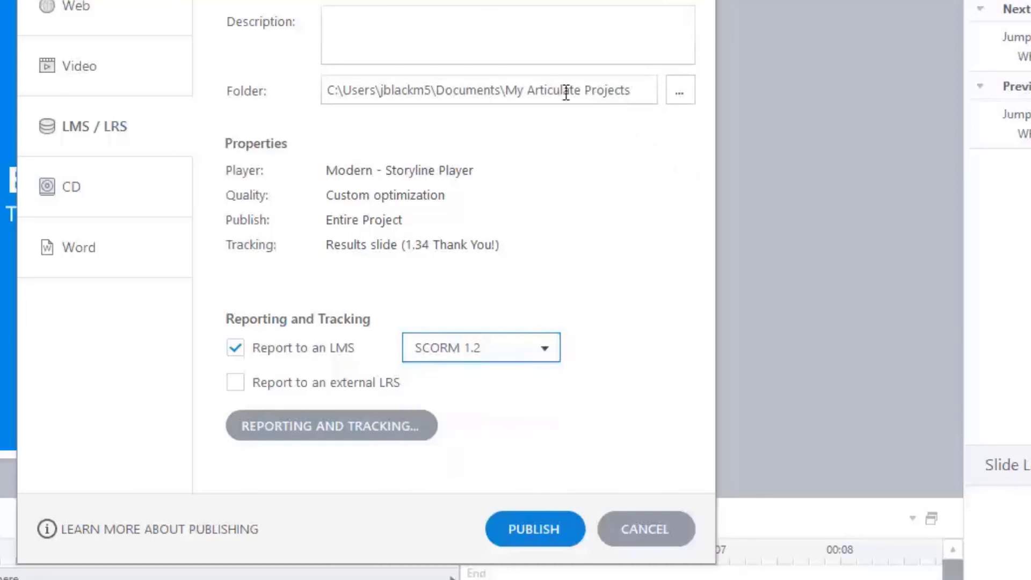
click(73, 188)
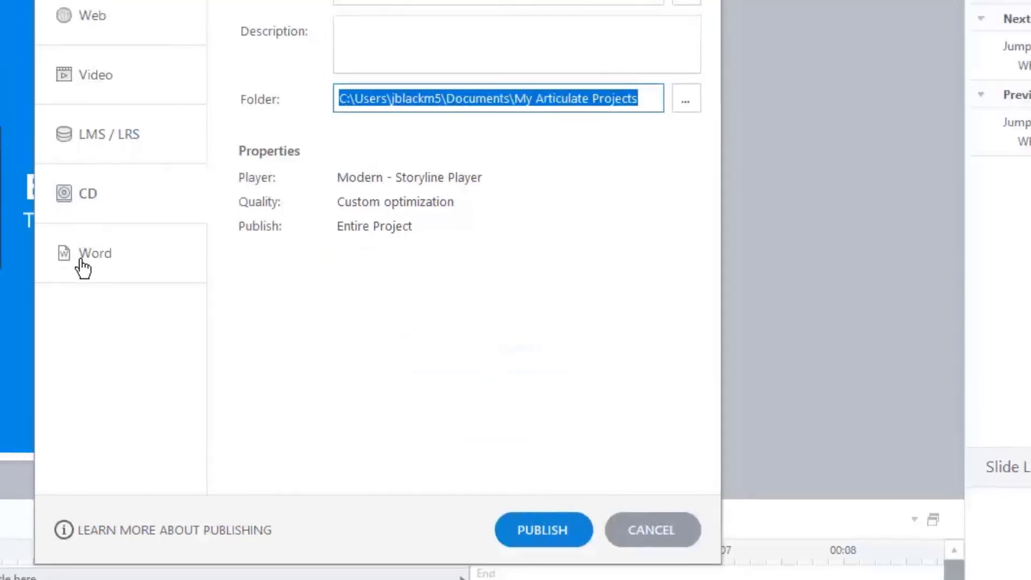
click(75, 248)
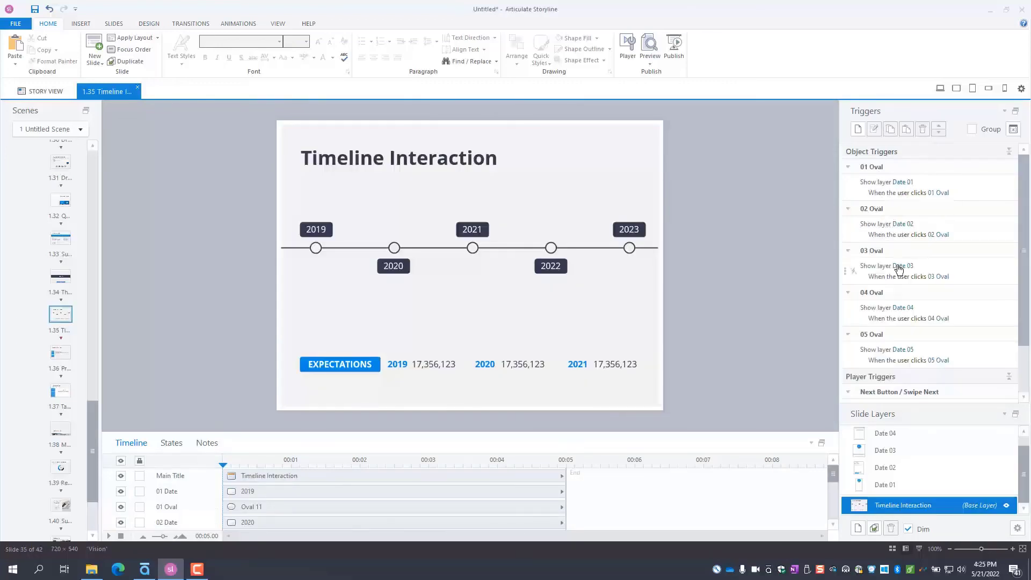
- Open slide 1.36 and inspect the triggers on the Step 01–03 buttons
click(52, 355)
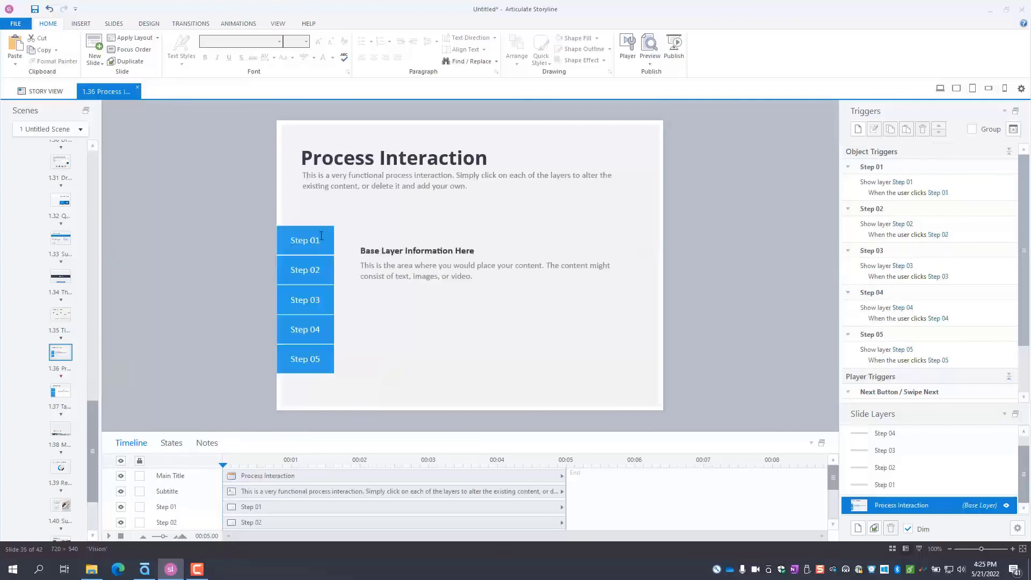
click(321, 236)
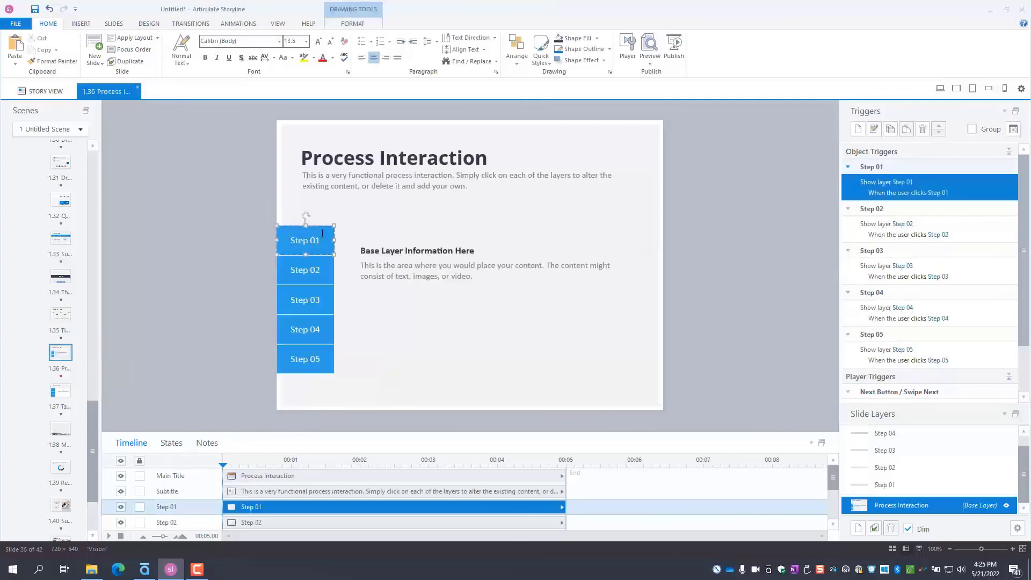
click(326, 274)
click(321, 301)
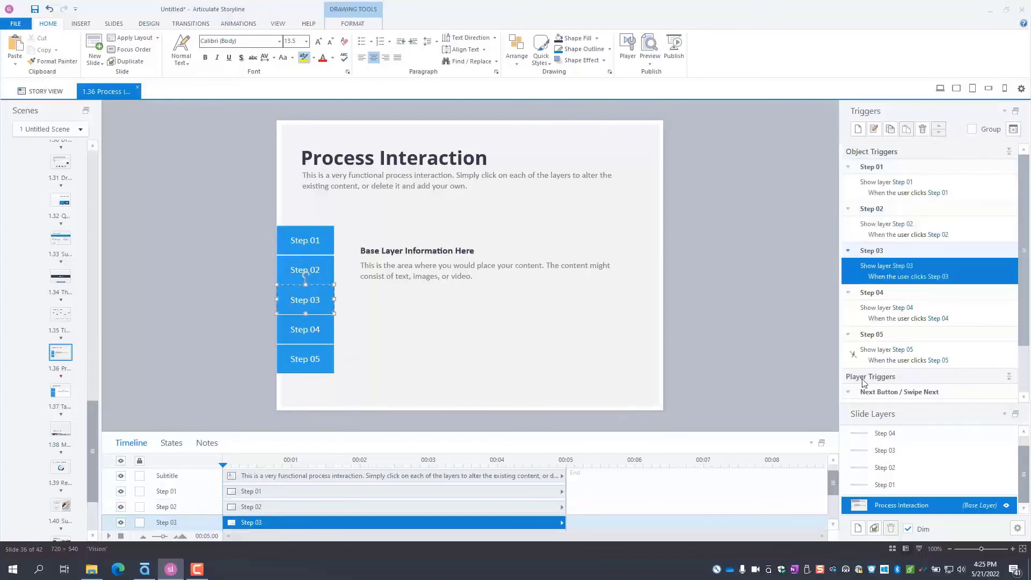
- View the Step 01, Step 02 and Step 04 layers' content
click(898, 485)
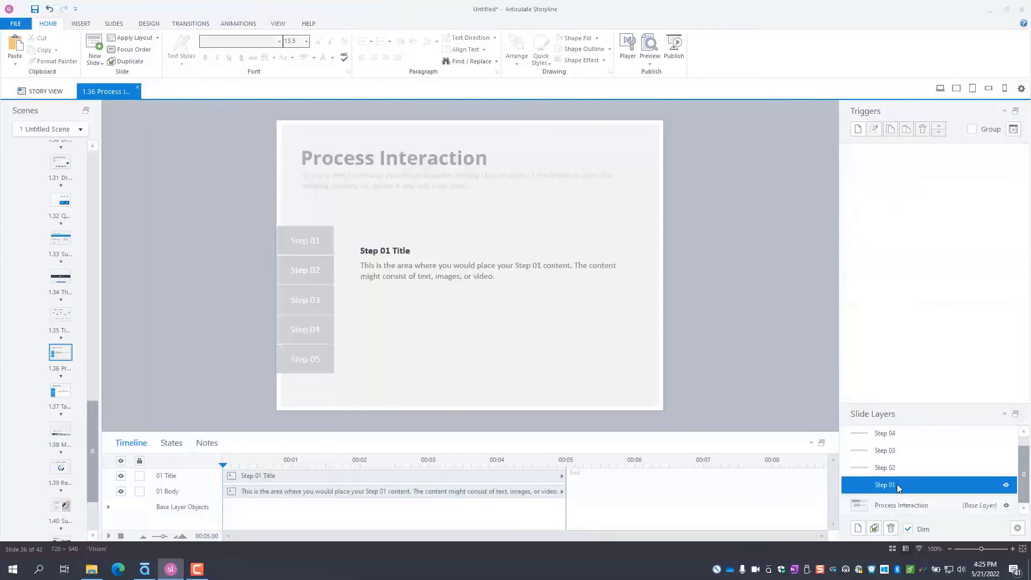
click(900, 451)
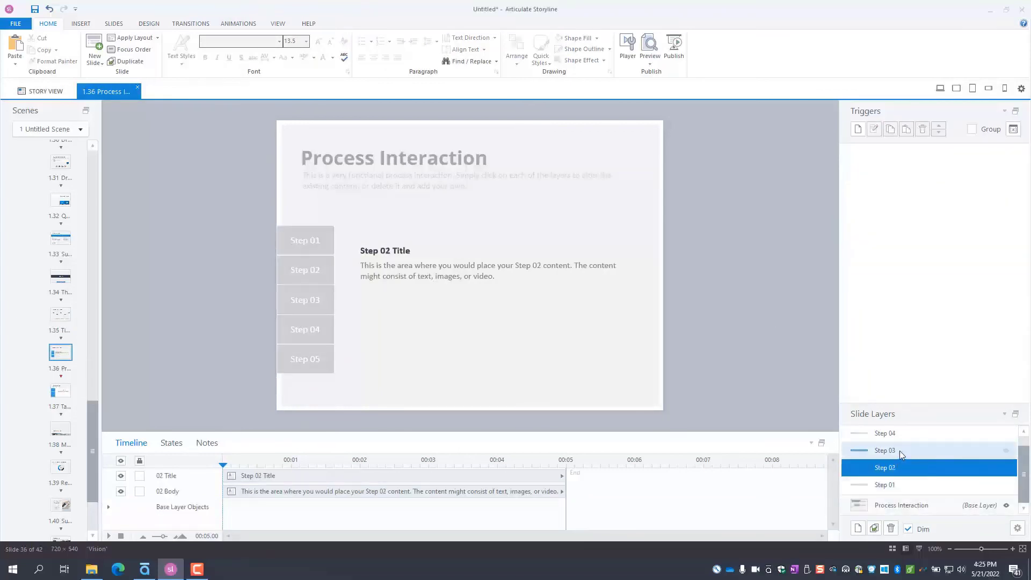
click(895, 434)
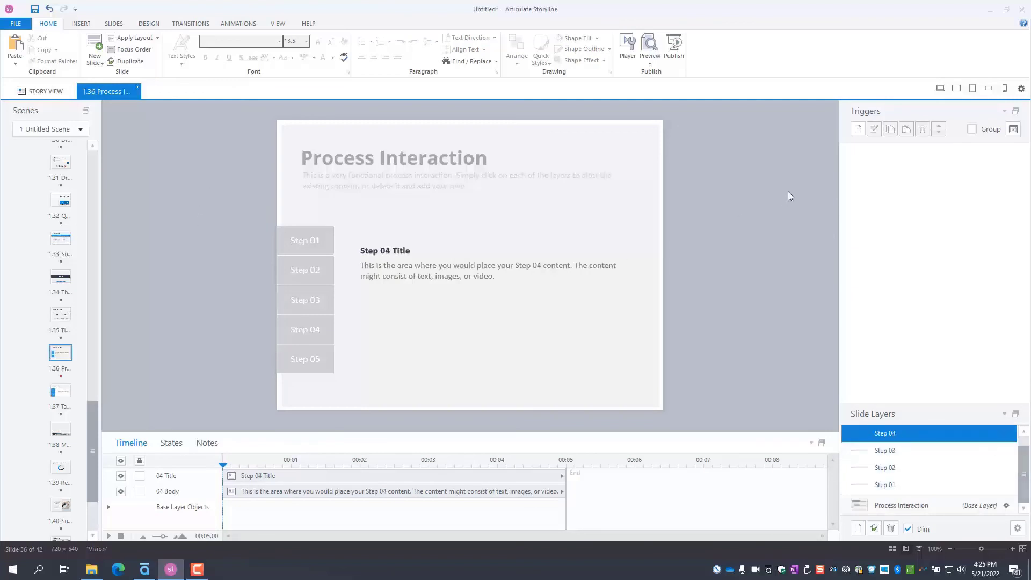